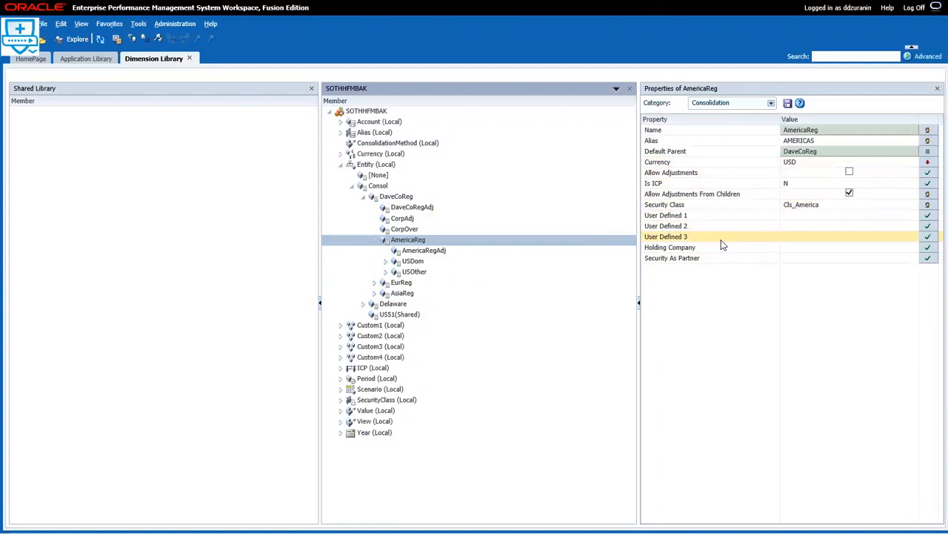
- Switch to the Sample_EPMA_Account_File_31Oct2017 workbook in Excel and check how far down the Account sheet's member list runs
mouse_move(919, 8)
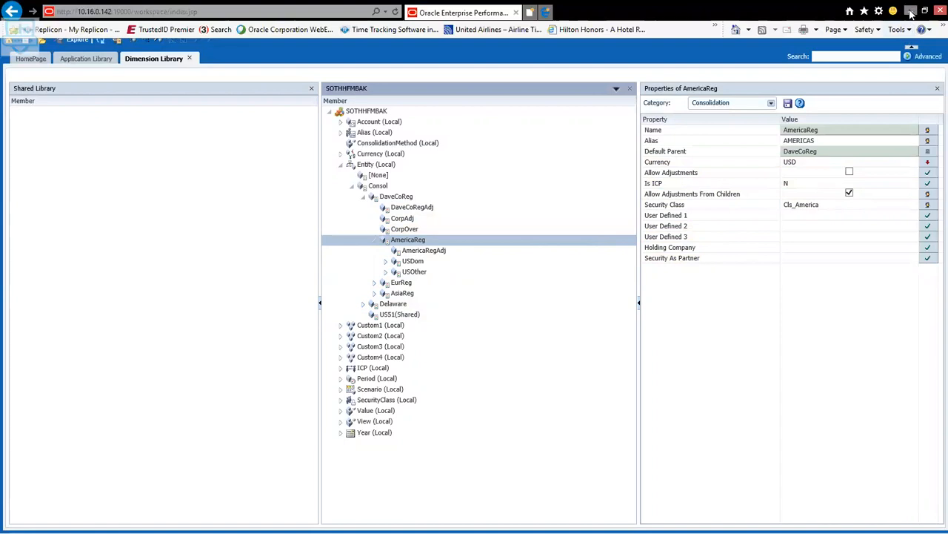
click(912, 12)
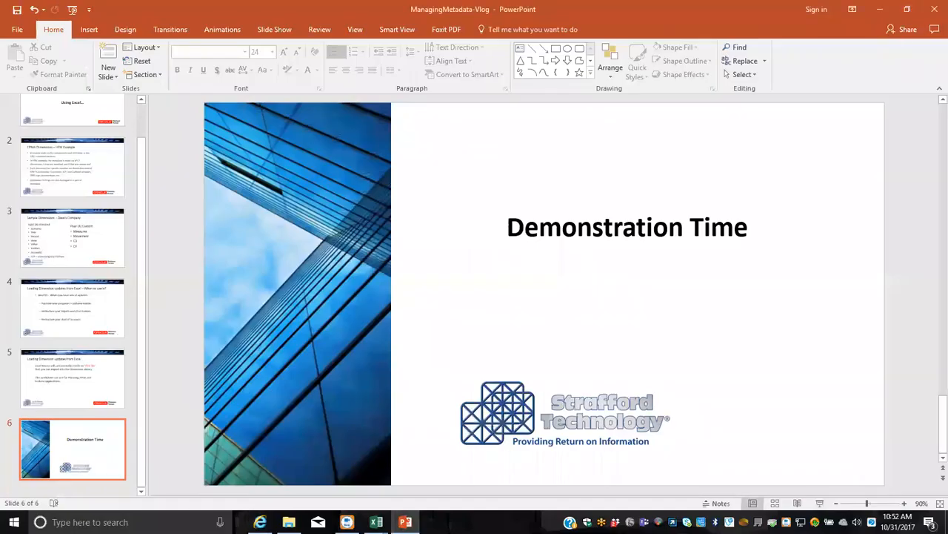
mouse_move(376, 521)
click(323, 489)
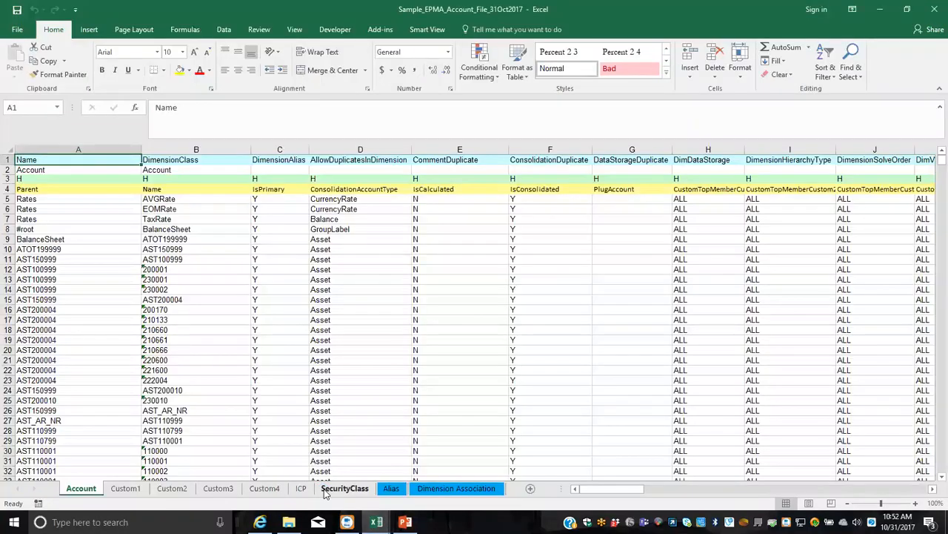
click(72, 322)
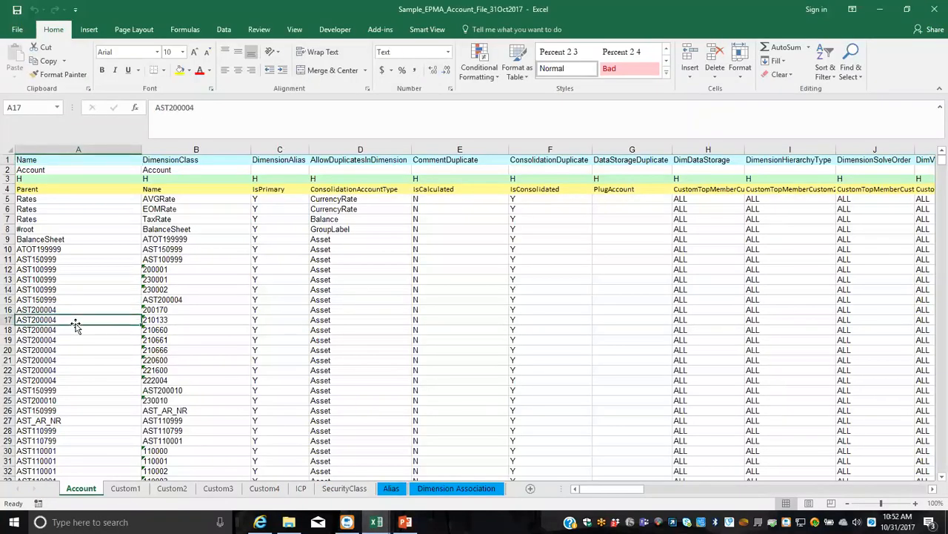
key(ctrl+Down)
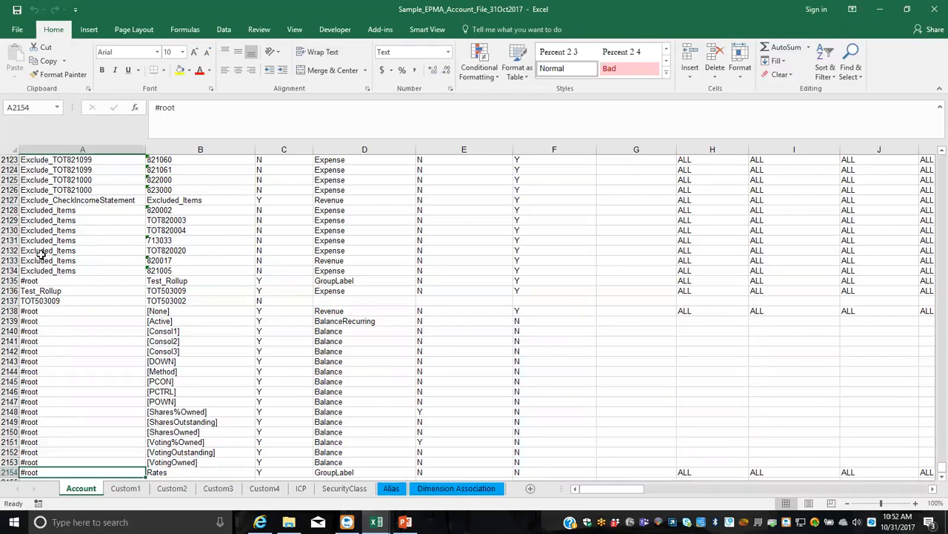
key(ctrl+Up)
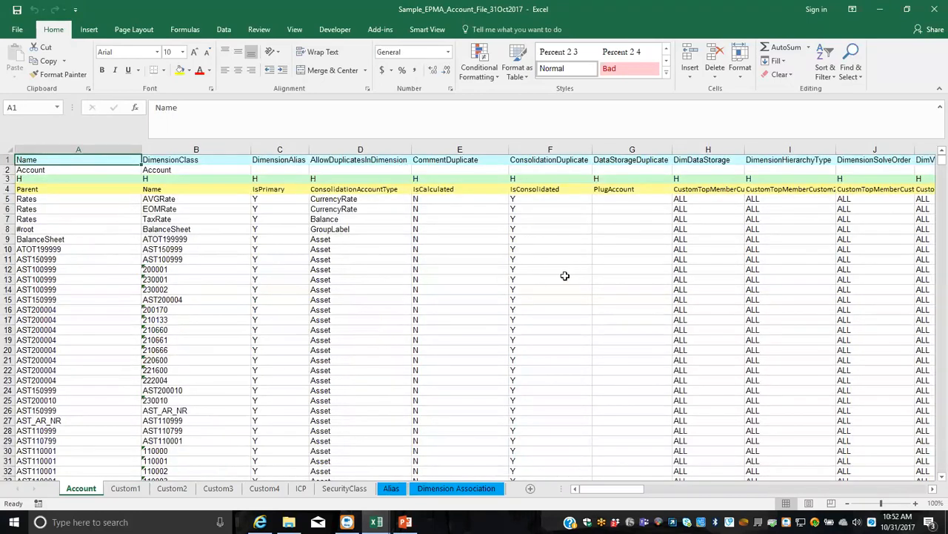
- Examine the property values along the account rows, including the parent and member name of the first BalanceSheet child
click(368, 313)
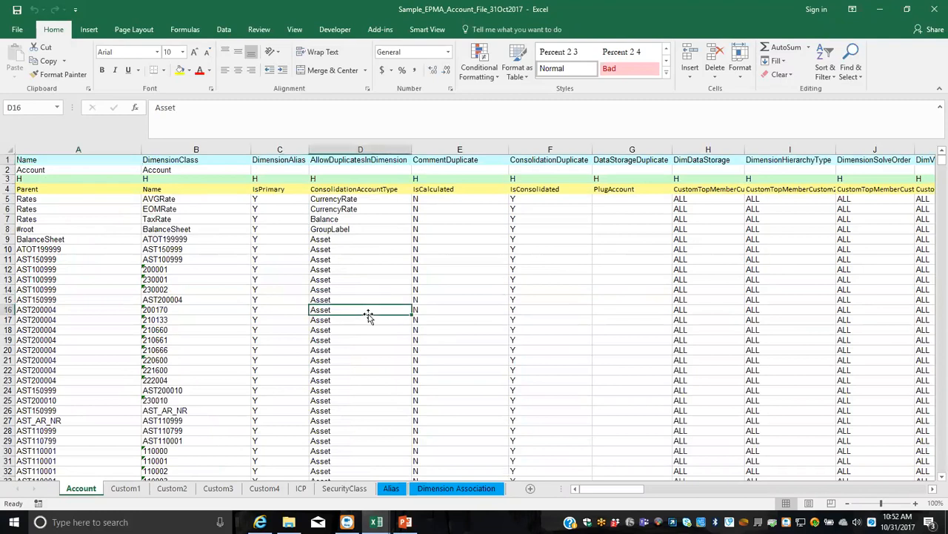
key(Right)
key(Right)
key(Right)
key(Right)
key(Right)
key(Right)
key(Right)
key(Right)
key(Right)
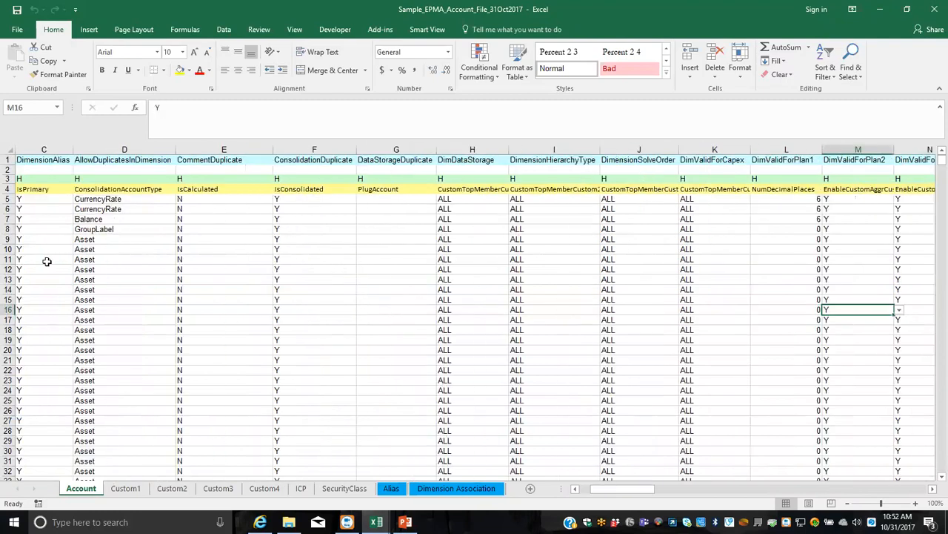
click(59, 239)
key(Left)
key(Left)
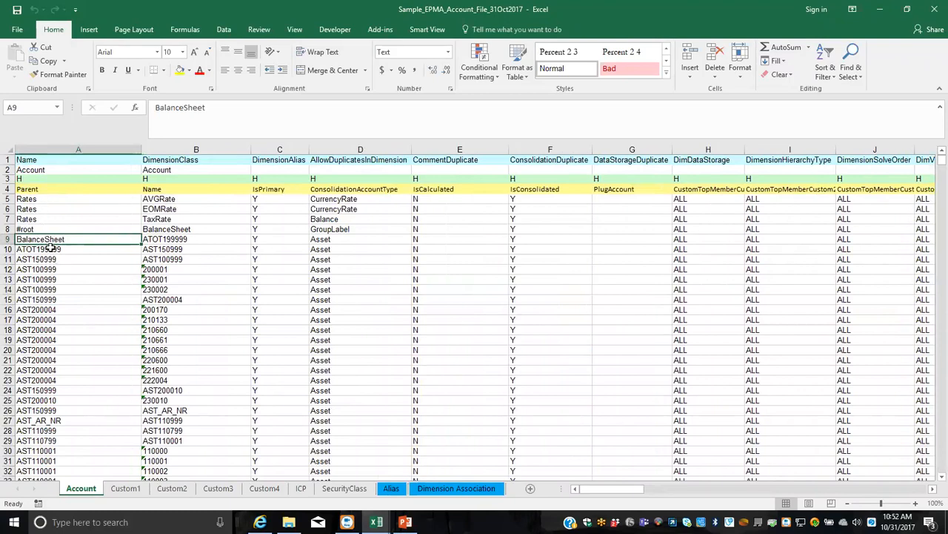
click(159, 238)
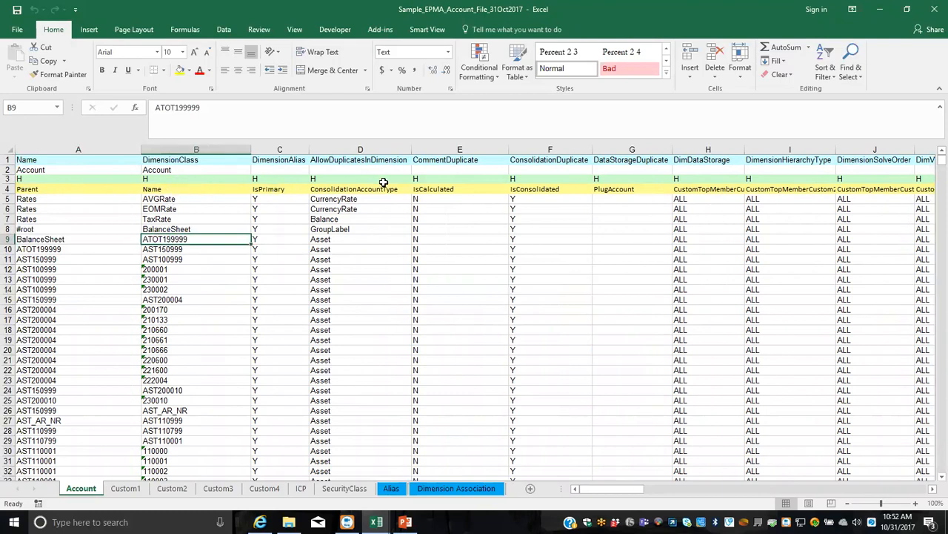
- Review the Account property headers in row 4 from IsCalculated across to Alias=English, and return to the Parent header
click(438, 186)
key(Right)
key(Right)
key(Right)
key(Right)
key(Right)
key(Right)
key(Right)
key(Right)
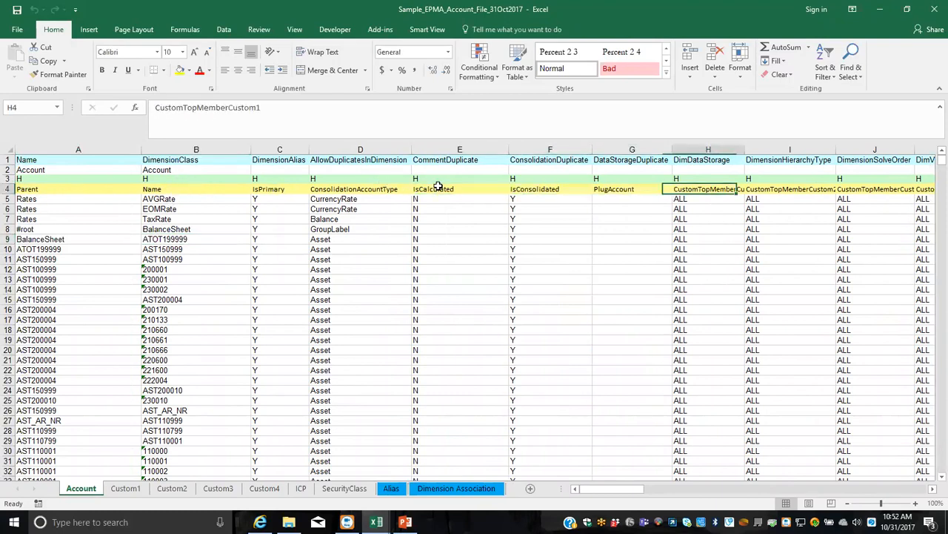
key(Right)
key(Right)
key(Right)
key(Right)
key(Right)
key(Right)
key(Right)
key(Right)
key(Right)
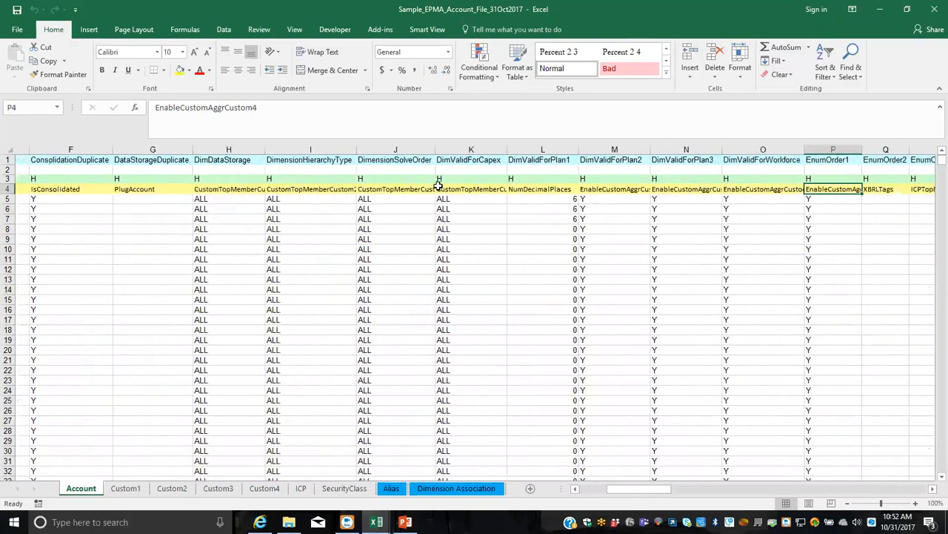
key(Right)
key(Right)
key(Right)
key(Right)
key(Right)
key(Right)
key(Right)
key(Right)
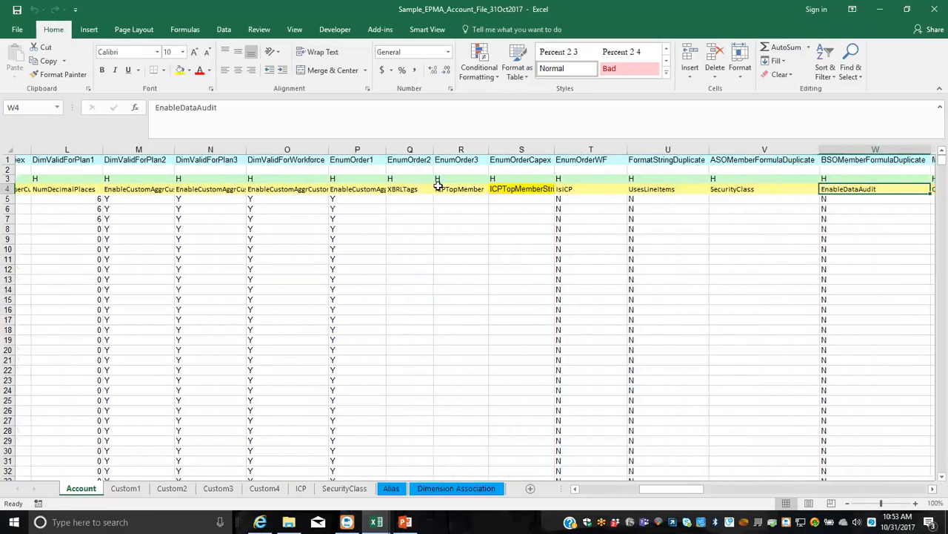
key(Left)
key(Left)
key(Left)
key(Left)
key(Left)
key(Left)
key(Left)
key(Left)
key(Left)
key(Left)
key(Left)
key(Left)
key(Left)
key(Left)
key(Left)
key(Left)
key(Left)
key(Left)
key(Left)
key(Left)
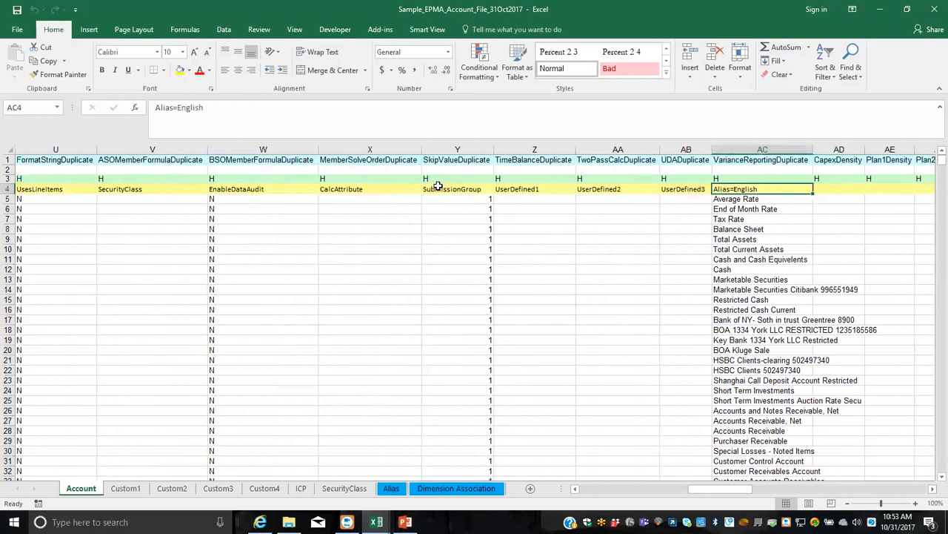
key(Left)
key(Left)
key(Left)
key(Left)
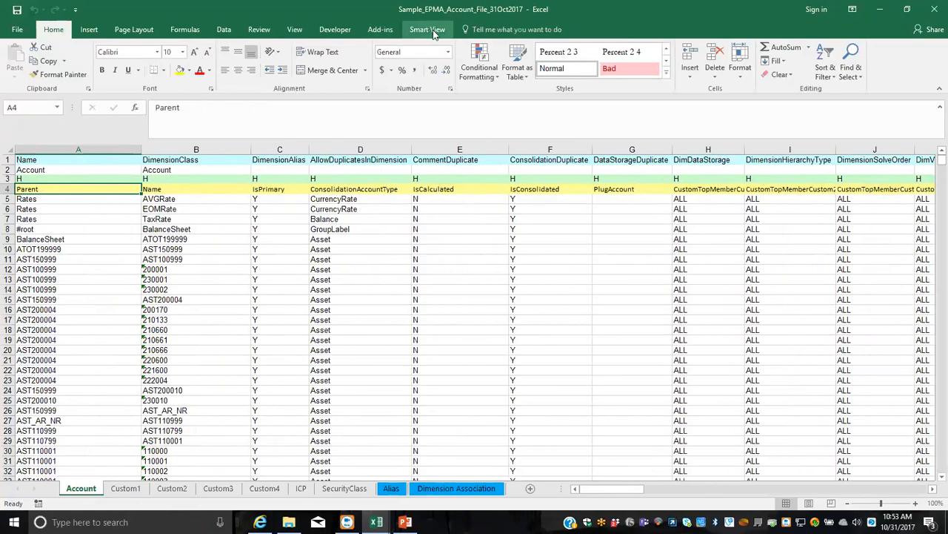
- Open Manage Dimensions from the EPMA Utilities and leave only Consolidation enabled as the application type
click(382, 33)
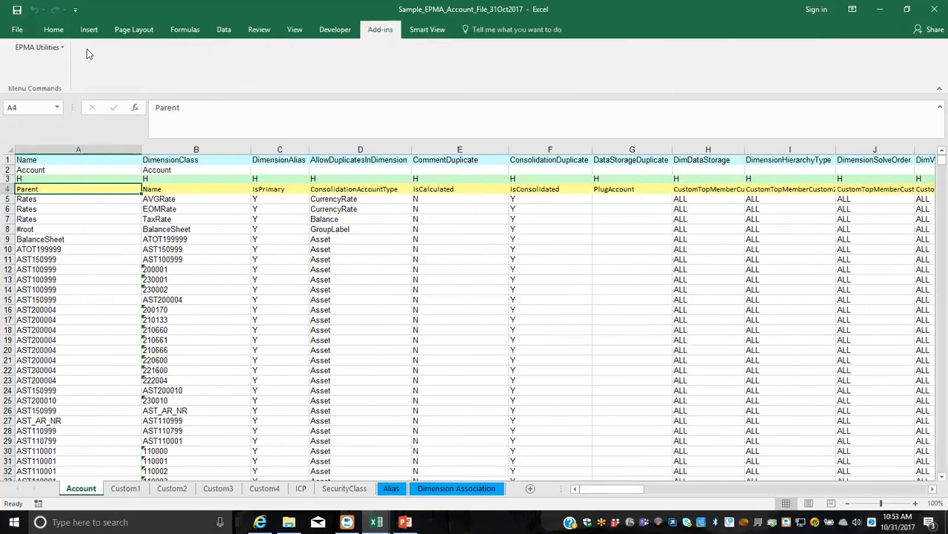
click(50, 49)
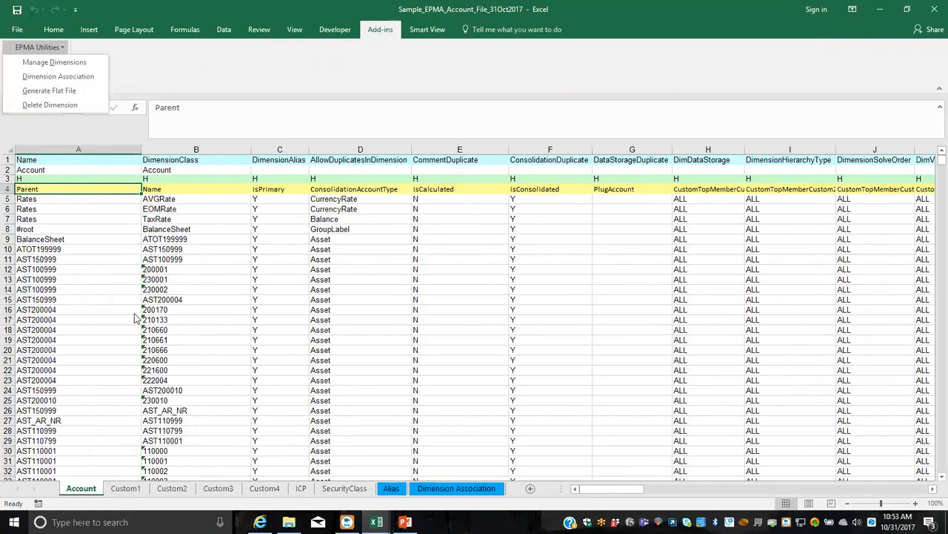
click(68, 65)
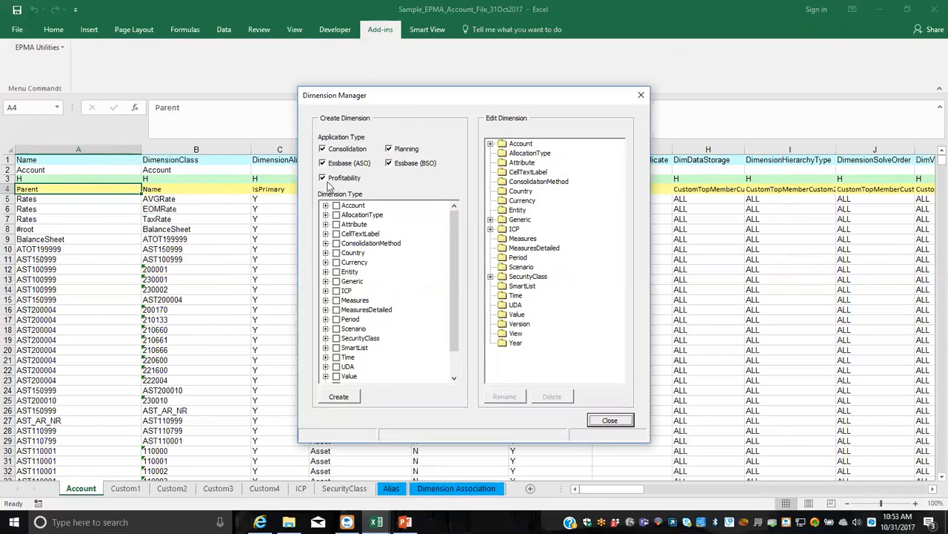
click(323, 149)
click(323, 164)
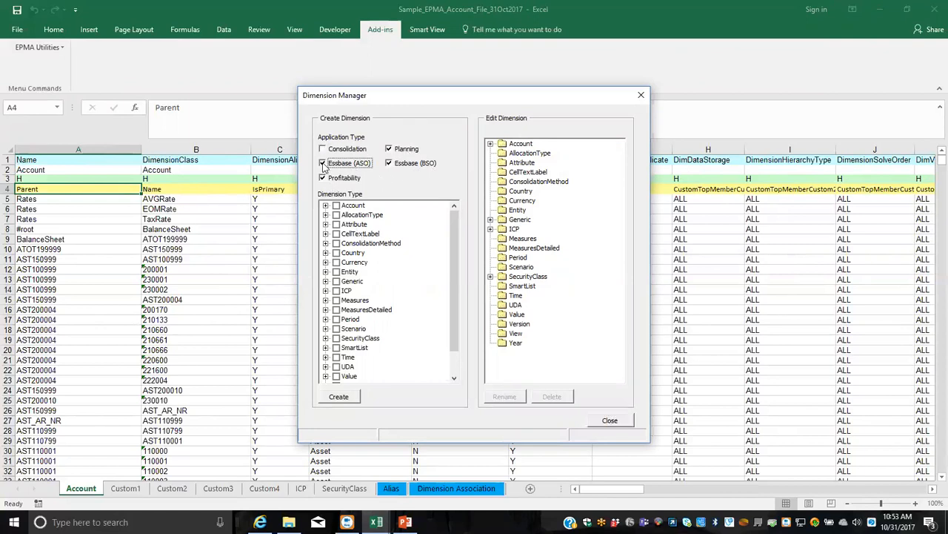
click(323, 178)
click(389, 164)
click(323, 163)
click(324, 152)
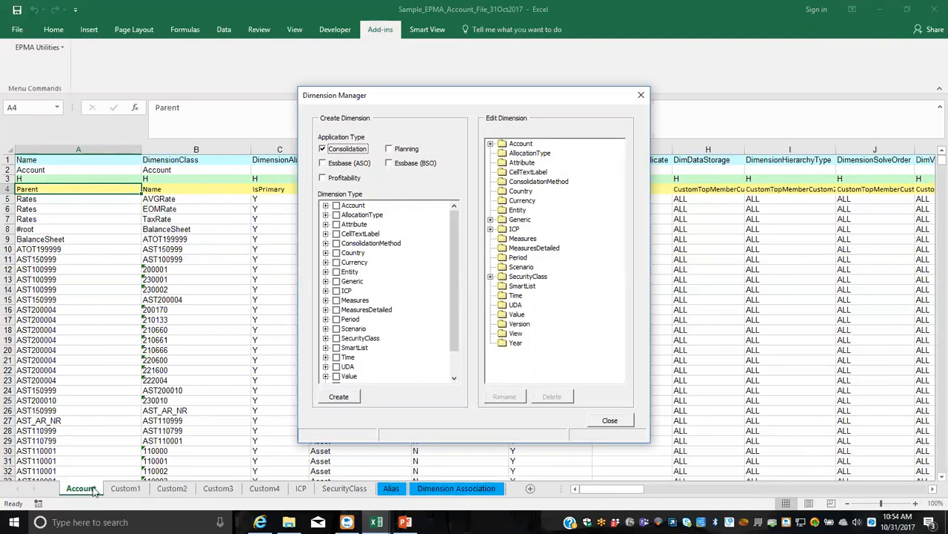
- Select the Entity dimension type in the Dimension Manager and close the dialog without creating the dimension
click(337, 272)
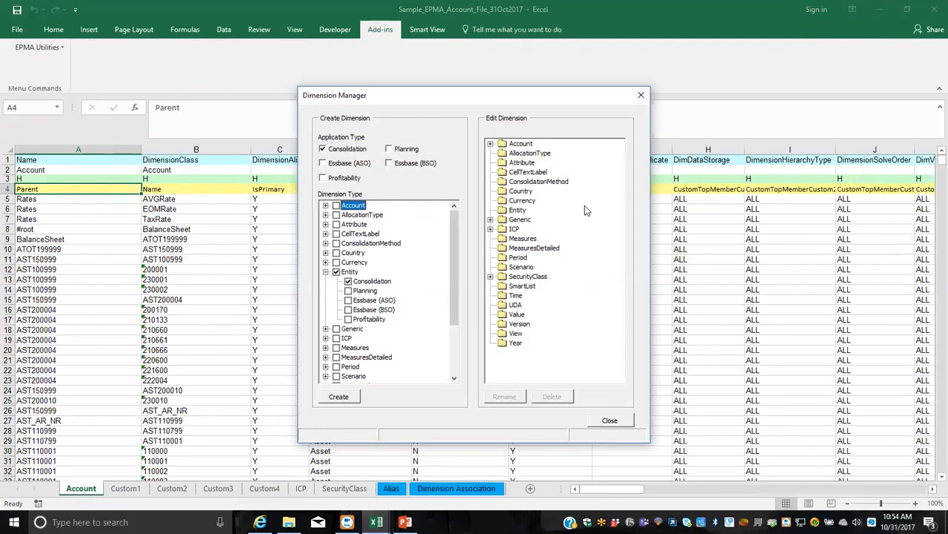
click(610, 422)
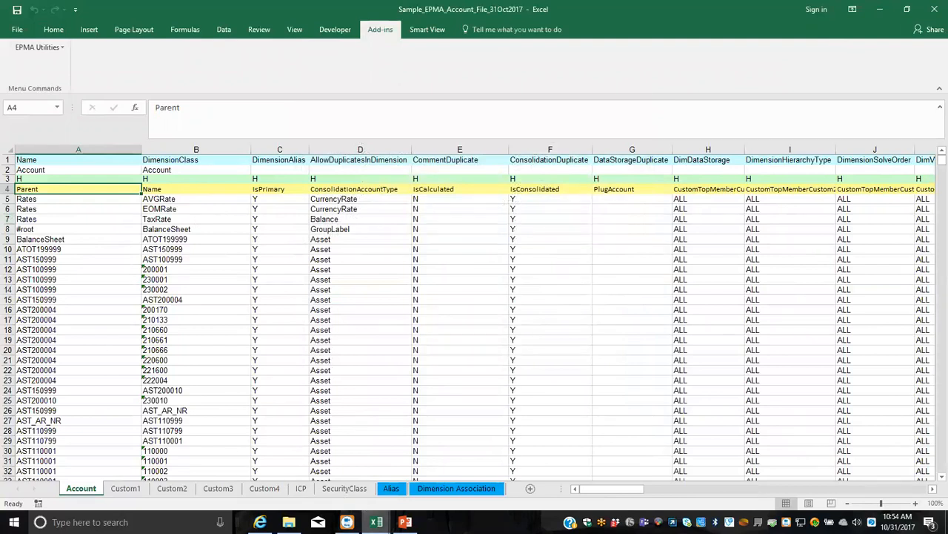
- Switch to the Sample_EPMA_Entity _31Oct2017 workbook and go to the first #root member row of the Entity sheet
mouse_move(377, 521)
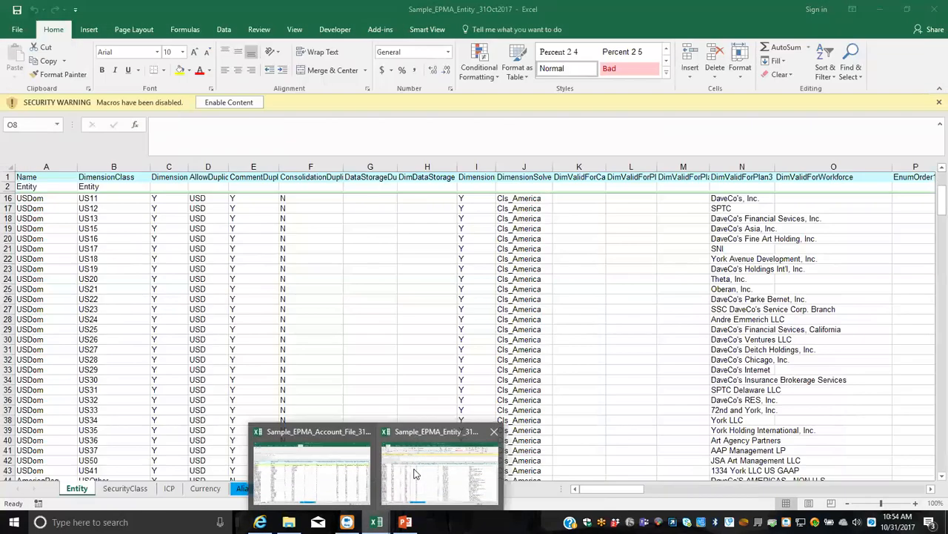
click(414, 467)
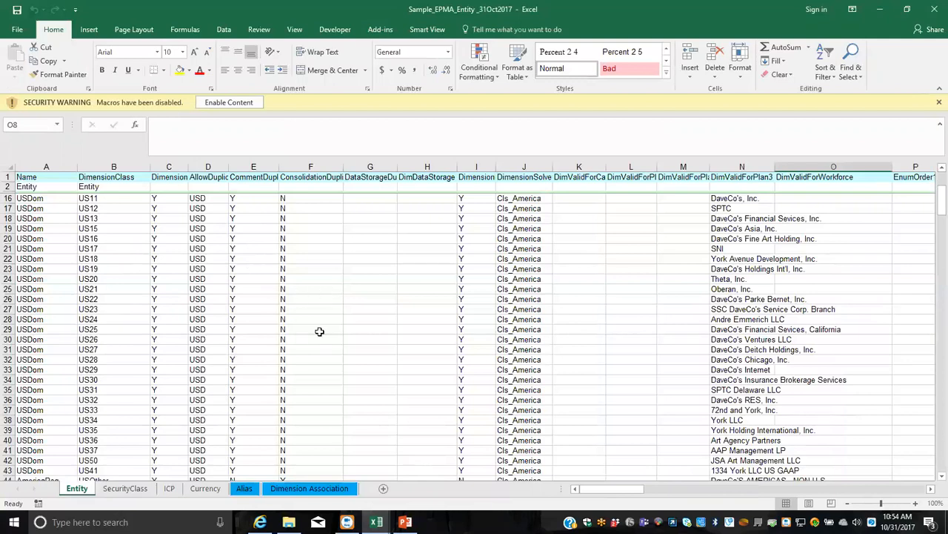
click(75, 263)
key(ctrl+Up)
key(Down)
key(Down)
key(Down)
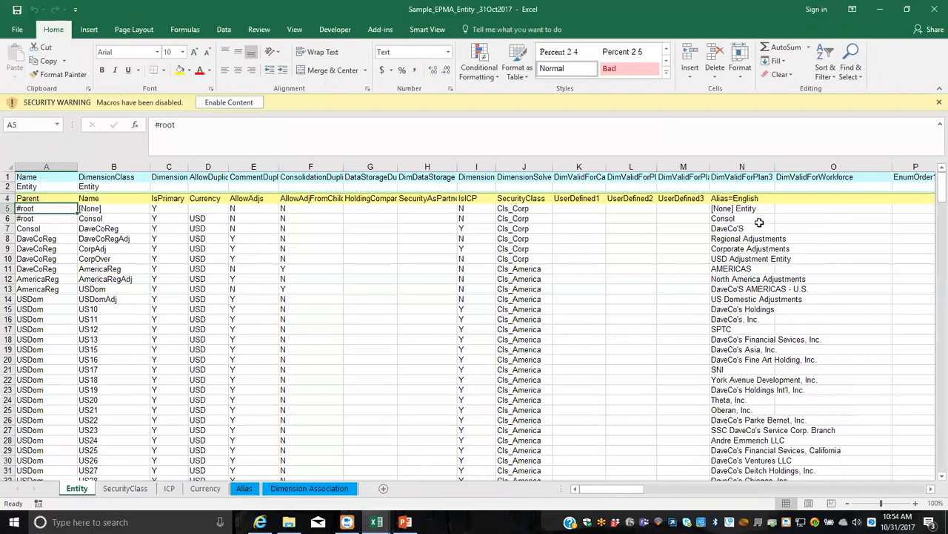
- Check the extent of the Entity sheet's member list down to its last row, and return to the Parent header
click(68, 317)
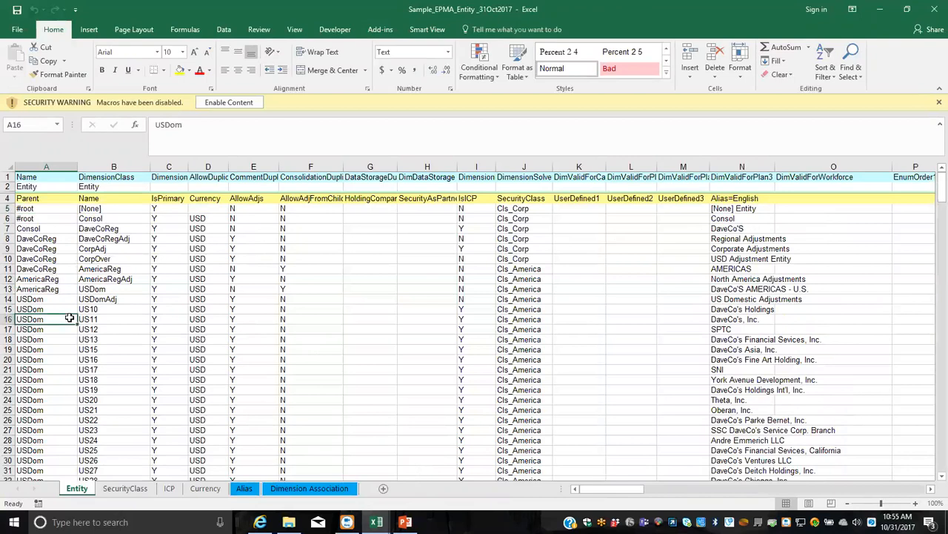
key(ctrl+Down)
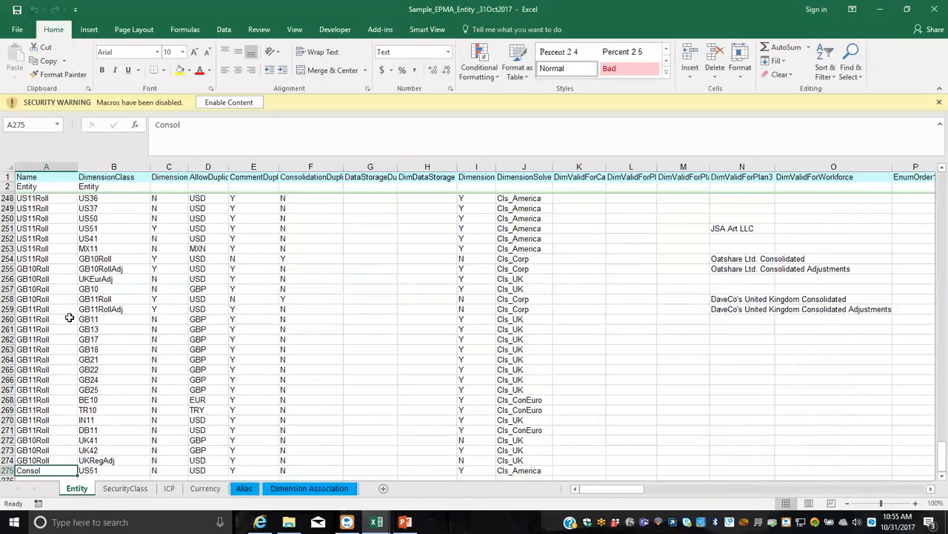
key(Down)
key(Up)
key(ctrl+Up)
key(Down)
key(Down)
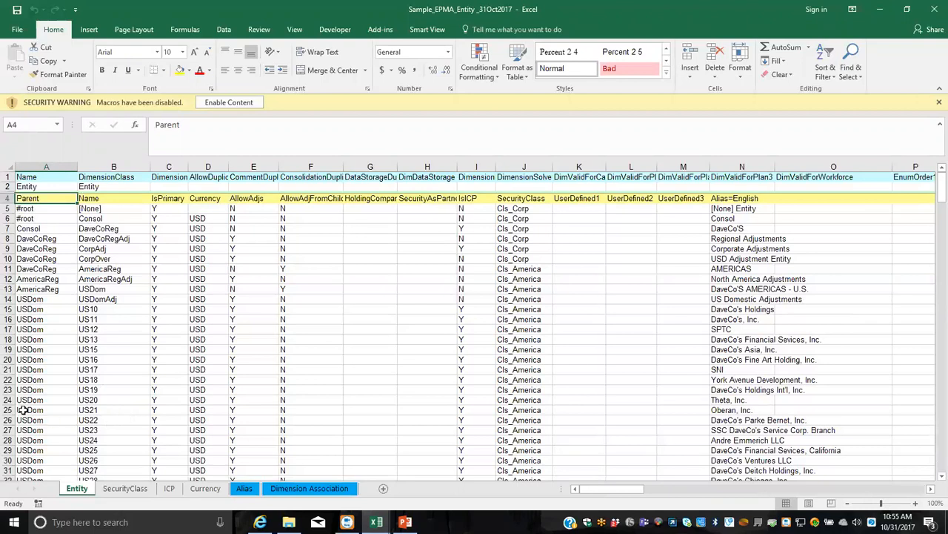
- Insert a blank row 48 between entities BM10 and BM11 in the USOther group
scroll(38, 425, down, 5)
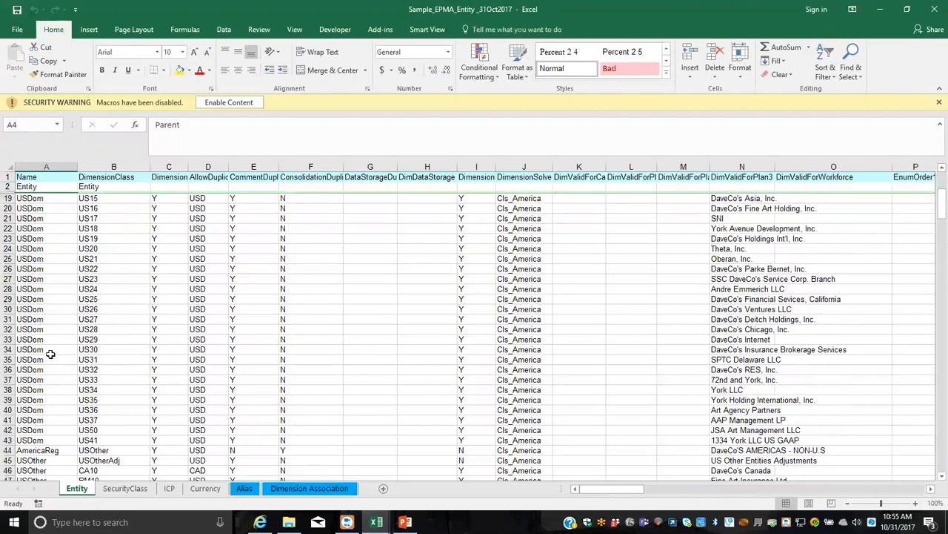
scroll(49, 356, down, 4)
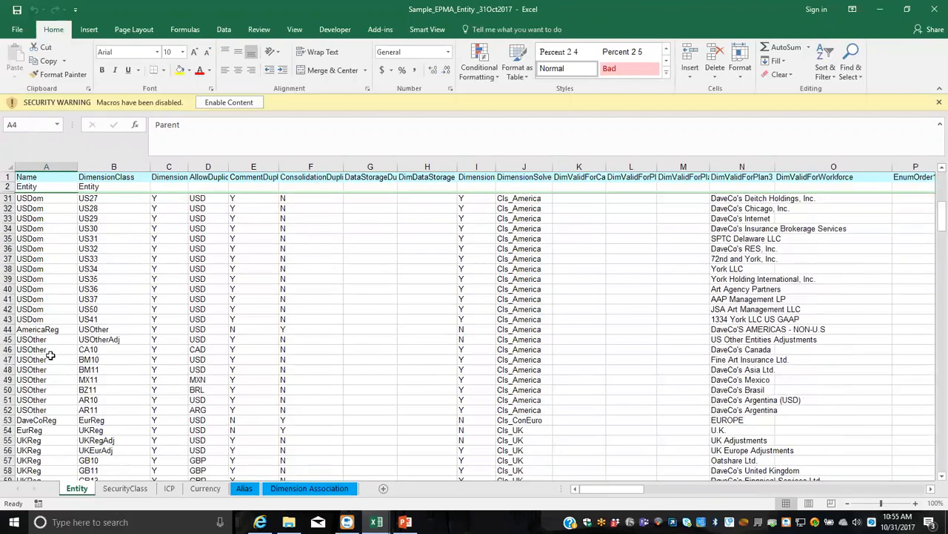
click(8, 369)
right_click(7, 369)
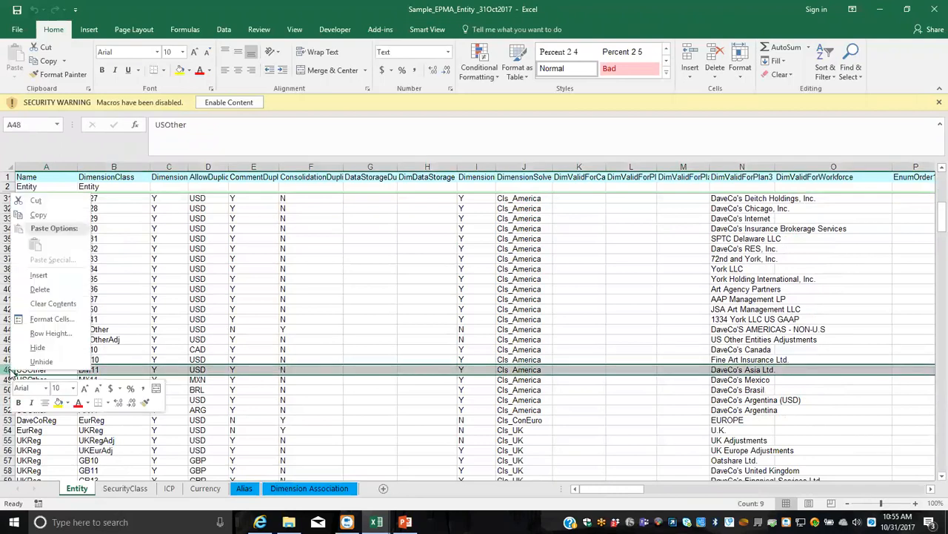
click(43, 274)
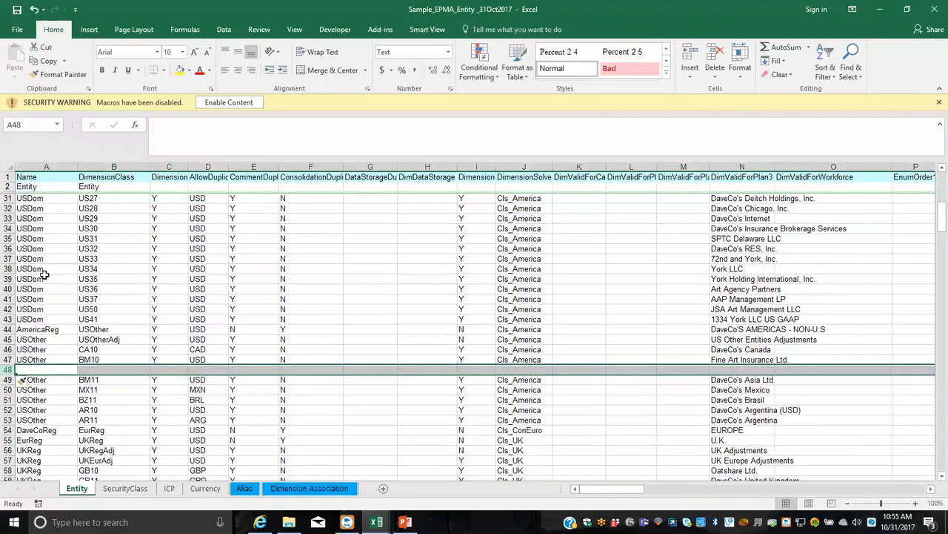
- Copy the entire BM10 entity row into the blank row 48
click(7, 360)
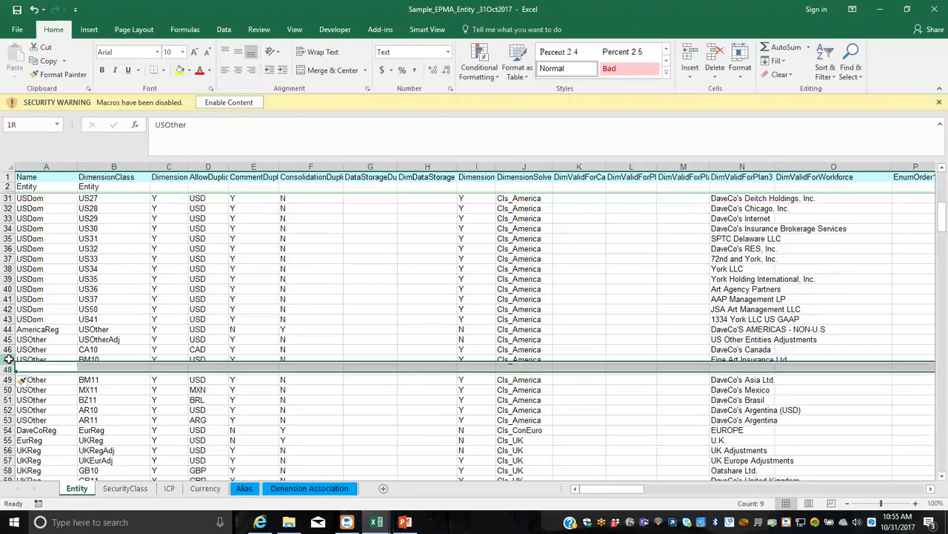
key(ctrl+c)
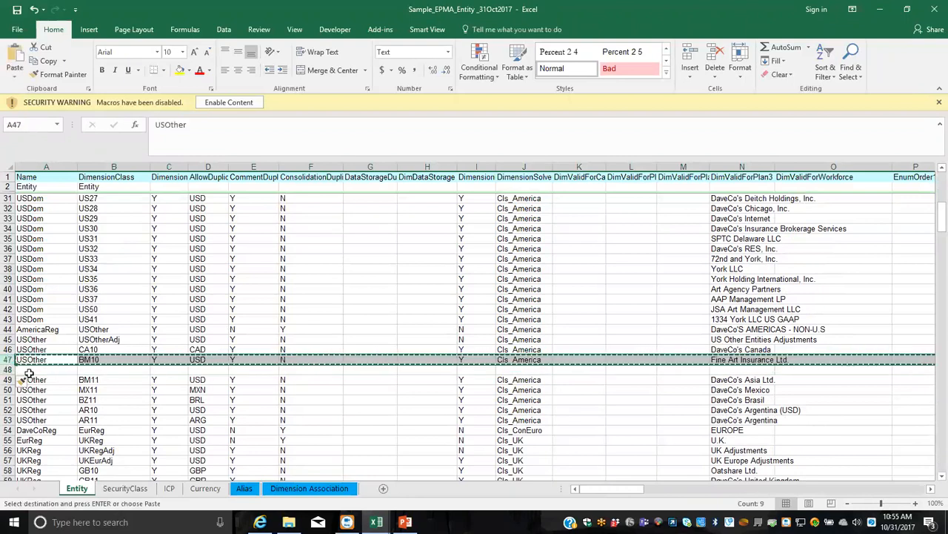
click(27, 370)
key(ctrl+v)
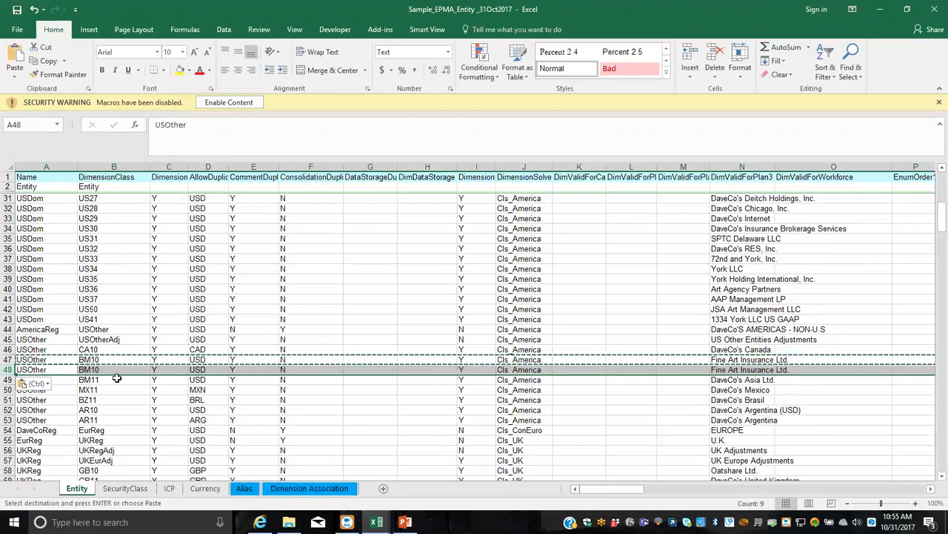
- Rename the copied entity in row 48 of the DimensionClass column to BM10A
click(115, 369)
click(190, 126)
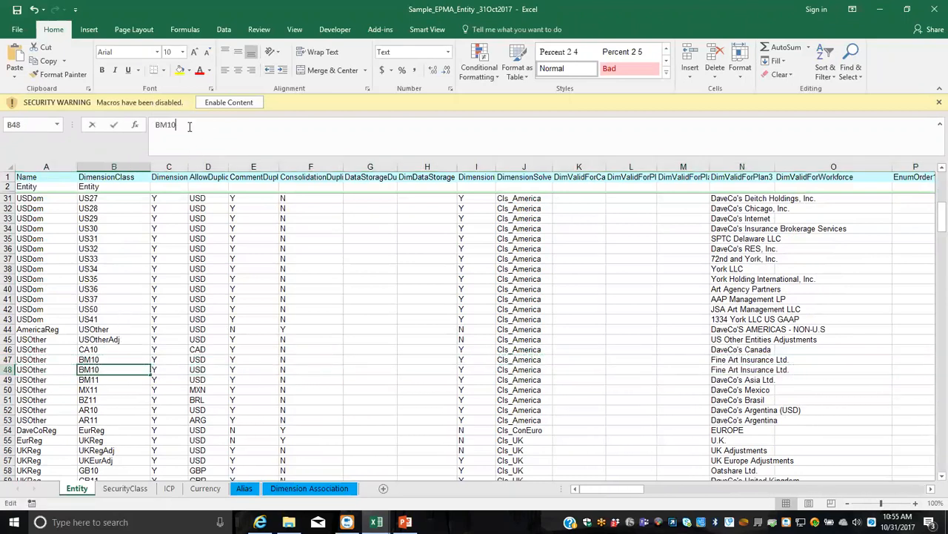
text(A)
key(Return)
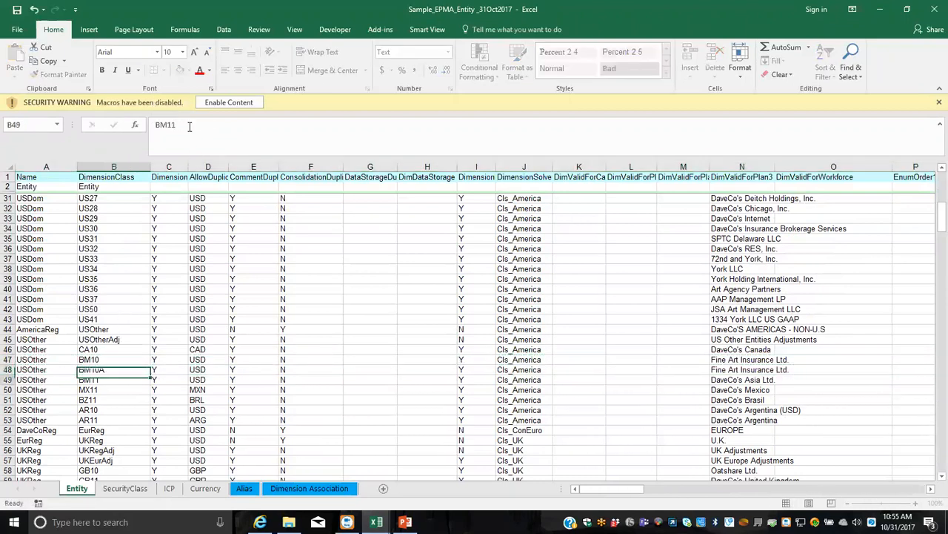
- Insert a blank row 50 below entity BM11 and copy the entire BM11 row into it
click(8, 389)
right_click(7, 389)
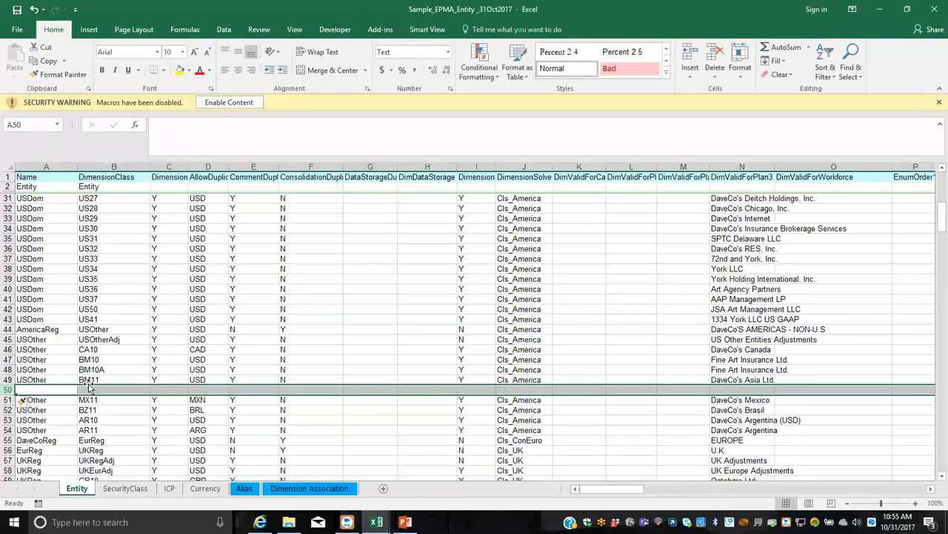
click(9, 379)
key(ctrl+c)
click(22, 390)
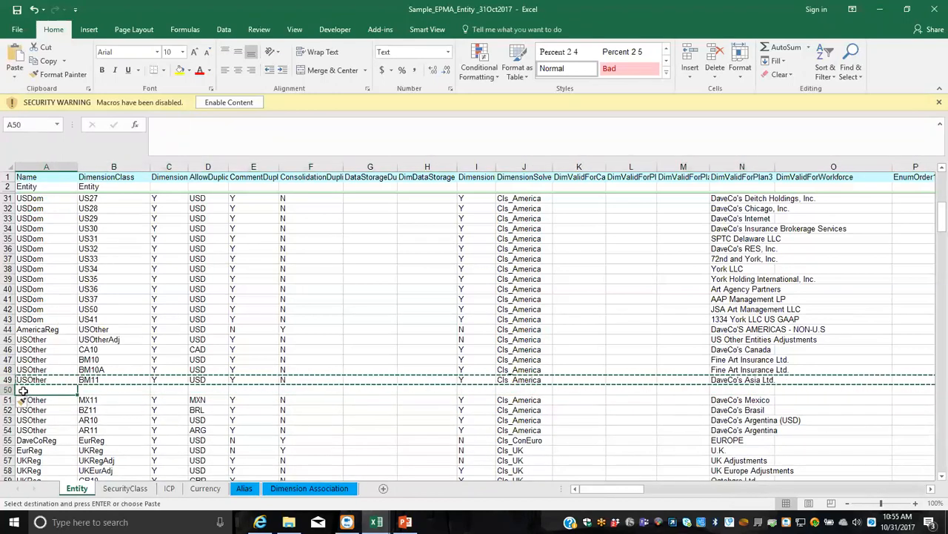
key(ctrl+v)
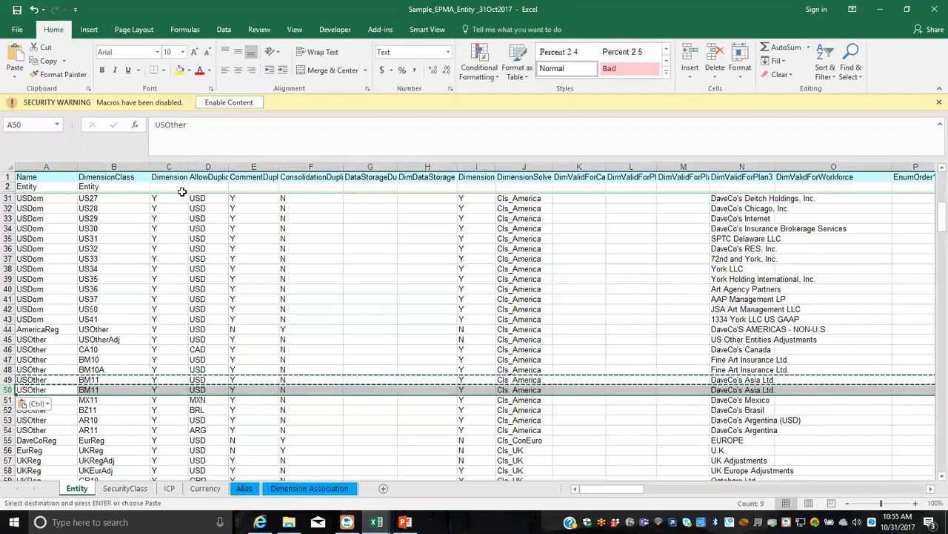
- Rename the copied entity in row 50 of the DimensionClass column to BM11A
click(196, 124)
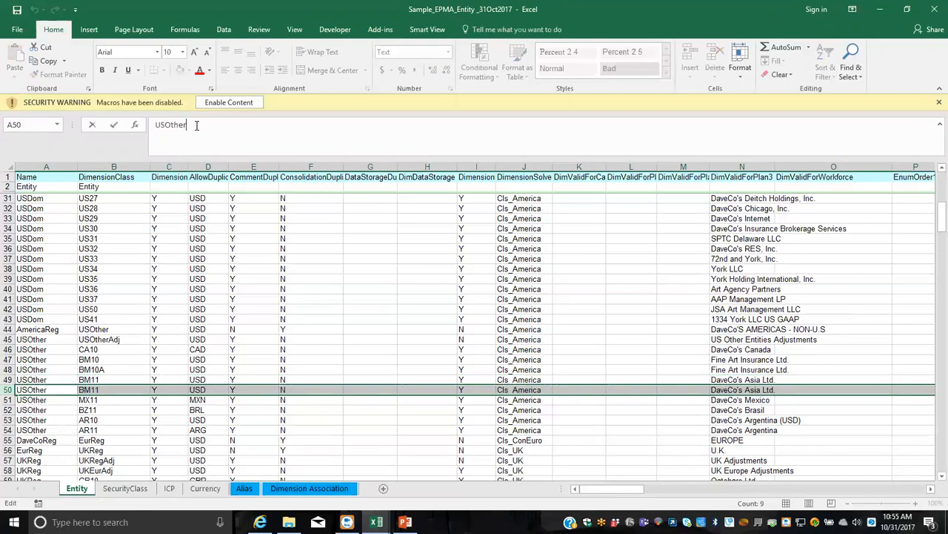
key(Escape)
click(110, 389)
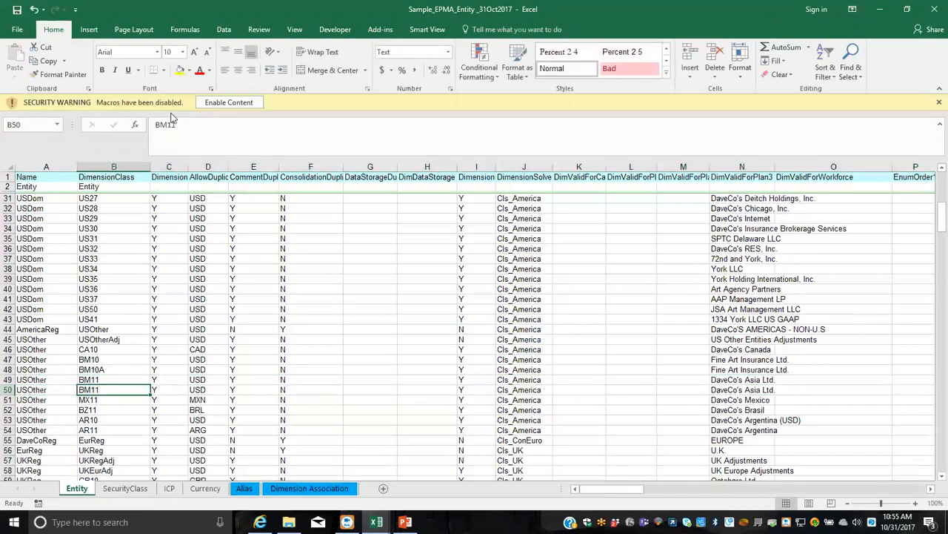
click(187, 125)
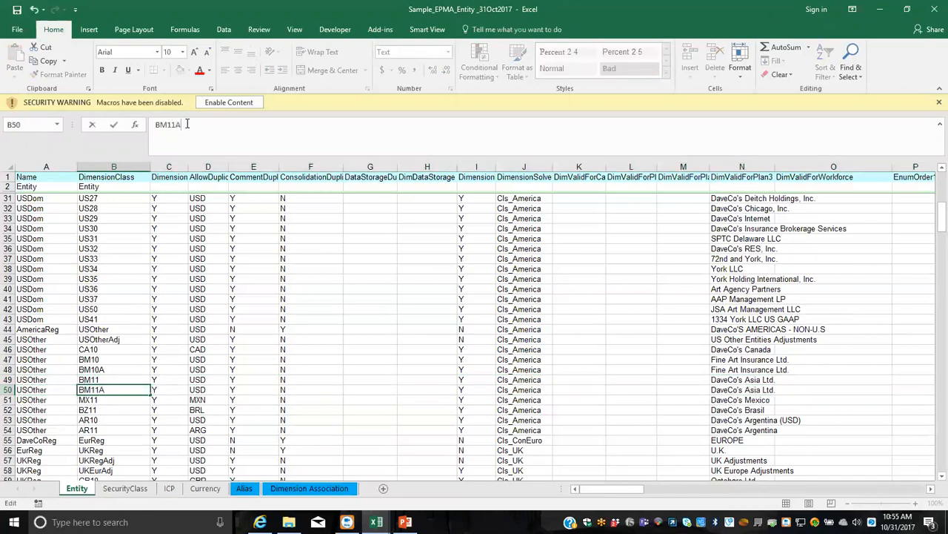
click(125, 379)
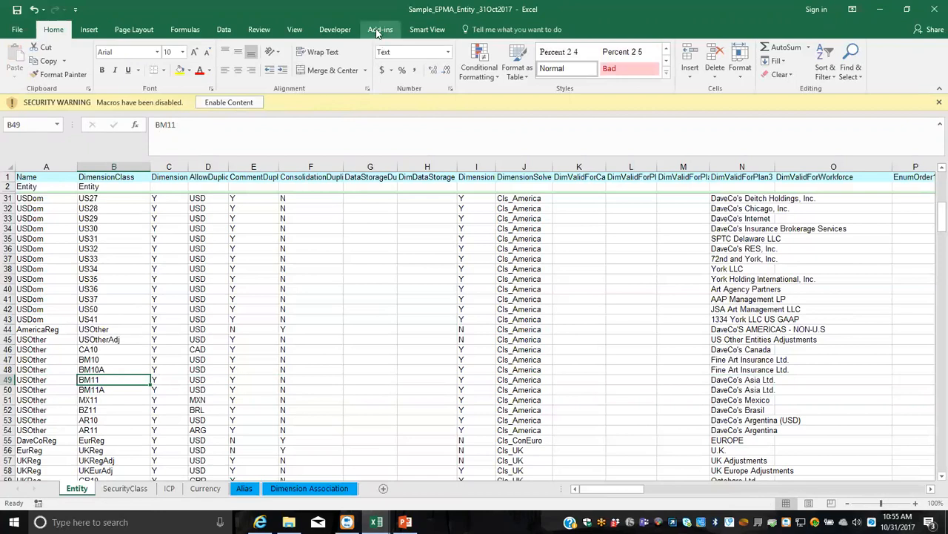
- Enable the workbook's macro content and open the EPMA Flat File Generator
click(221, 102)
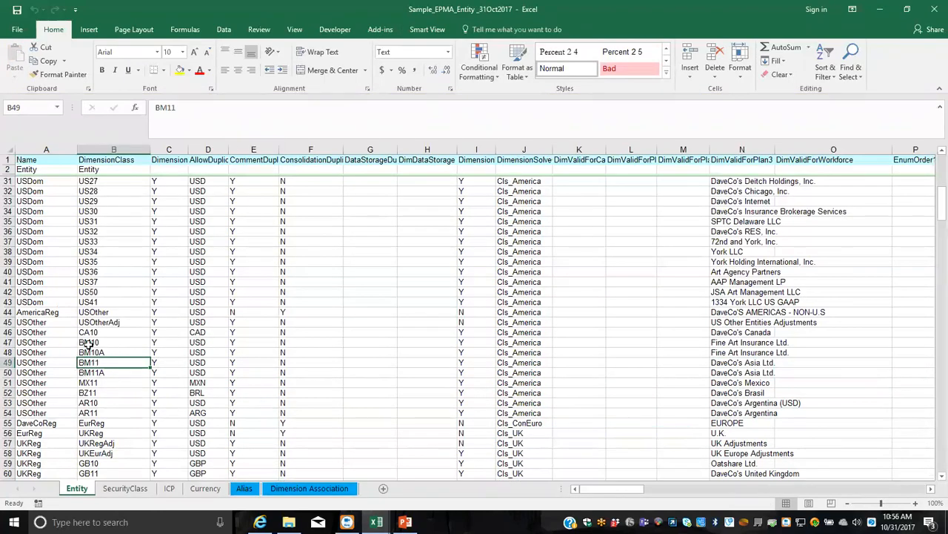
click(119, 354)
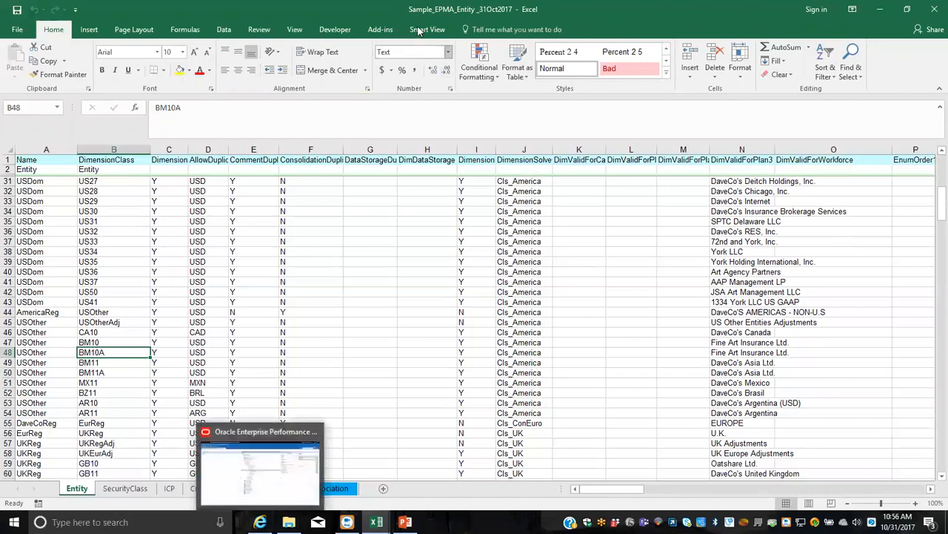
click(379, 30)
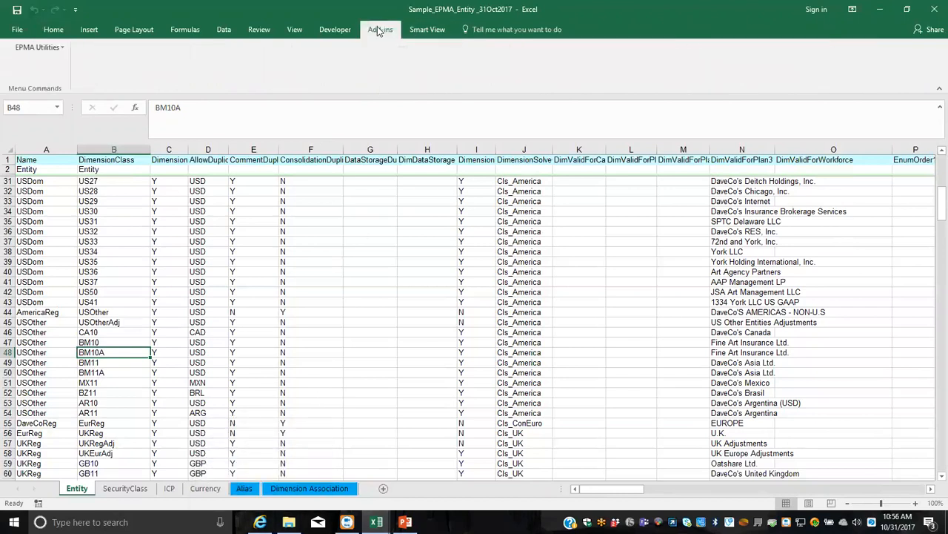
click(42, 46)
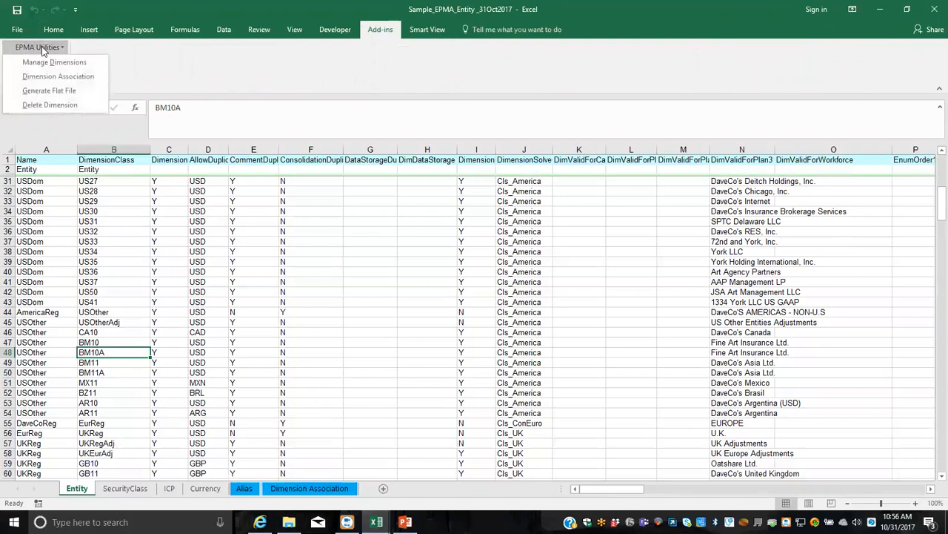
click(49, 90)
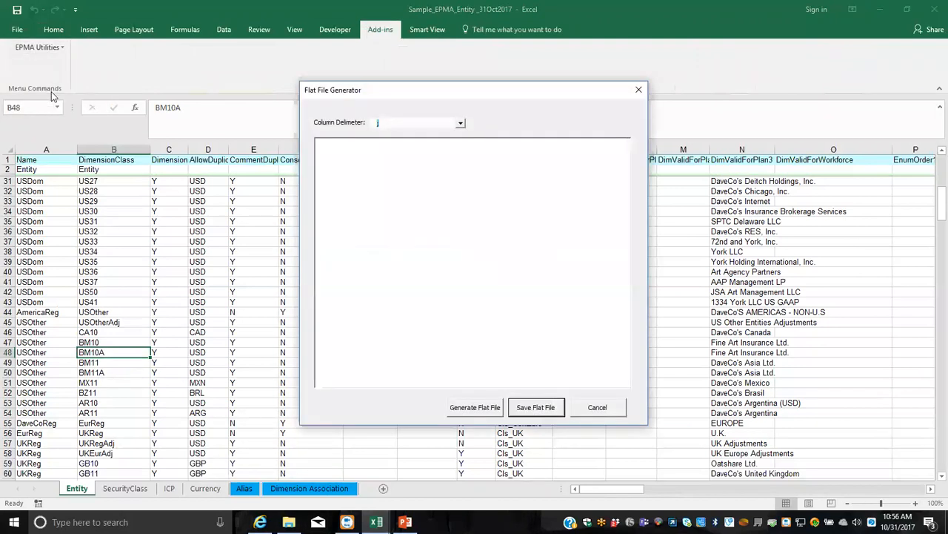
- Generate the flat file with the pipe character (|) as column delimiter and view the output from its beginning
click(461, 125)
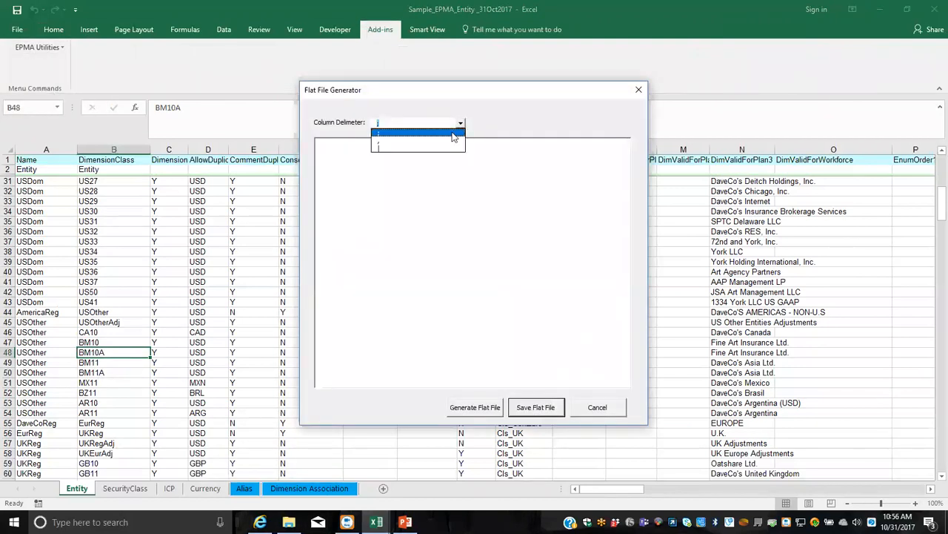
click(404, 148)
click(478, 412)
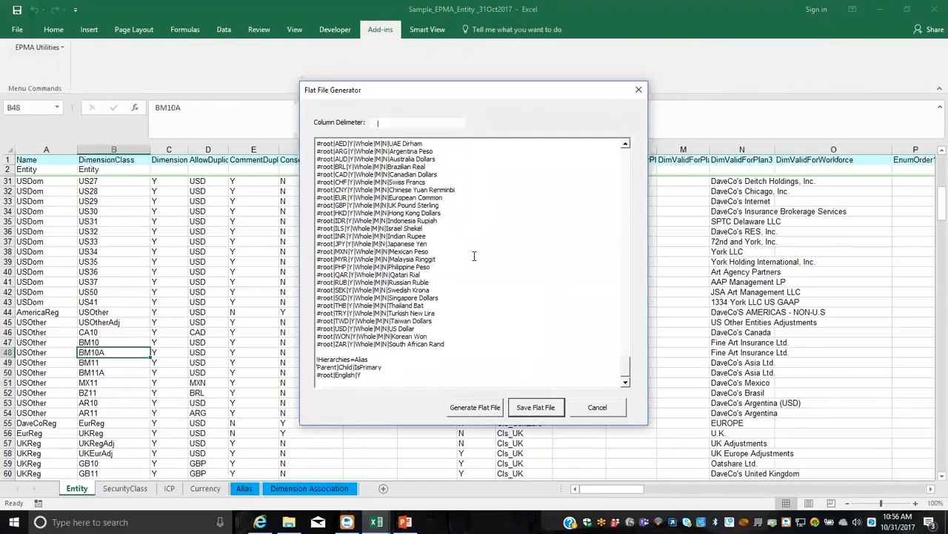
drag(628, 364, 623, 148)
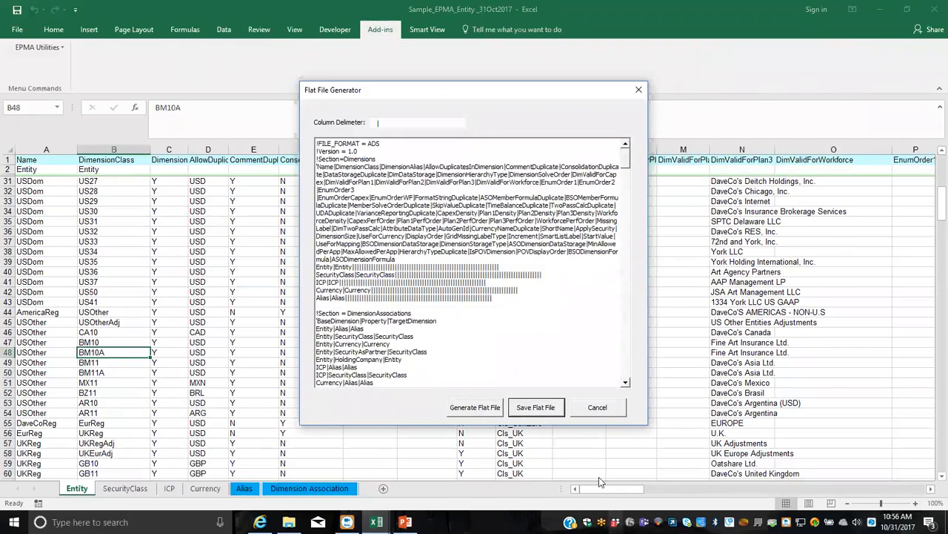
- Save the flat file as Entity_31Oct2017.ads in the DaveCo folder, overwriting the existing file, and close the generator
click(535, 409)
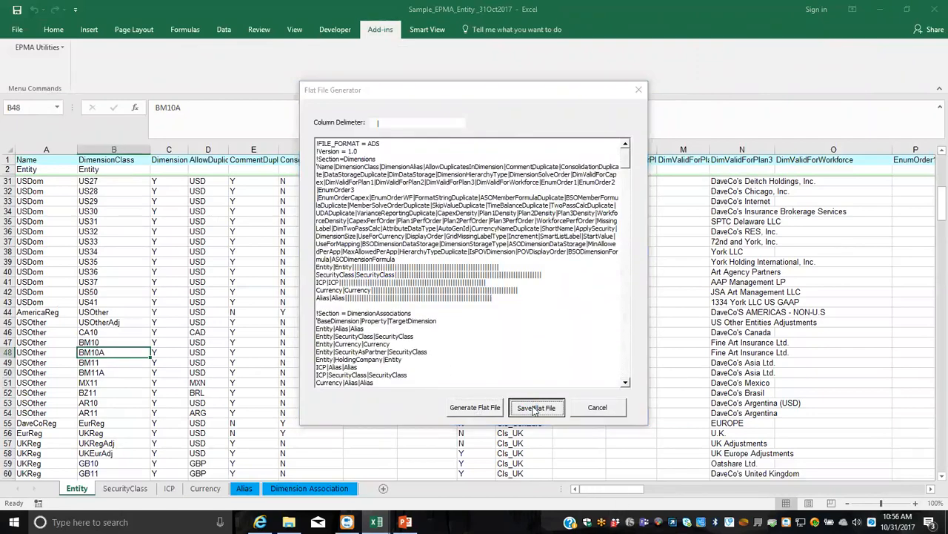
click(171, 94)
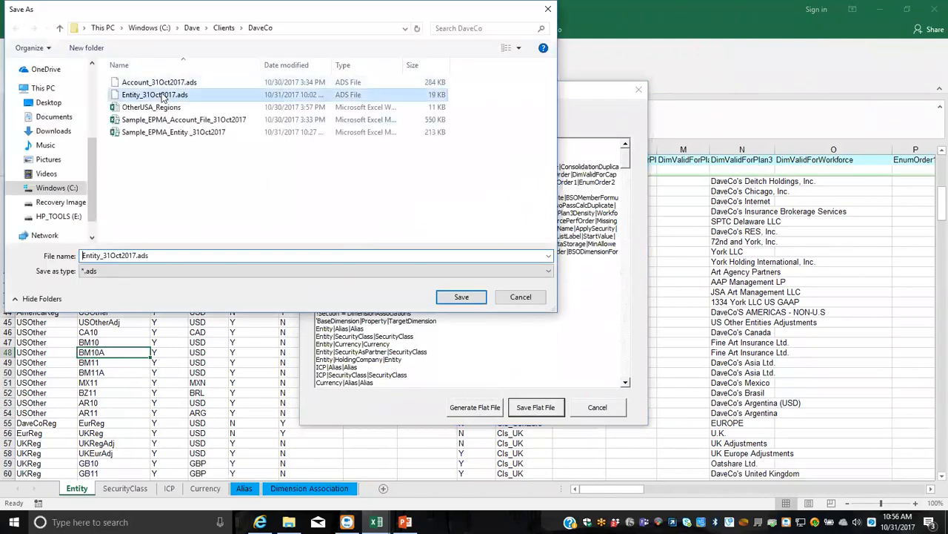
click(461, 296)
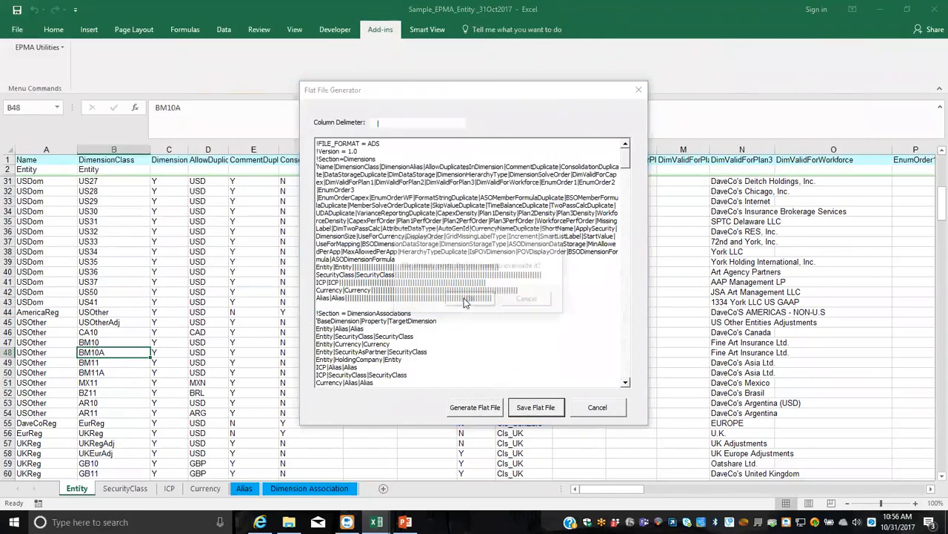
click(473, 299)
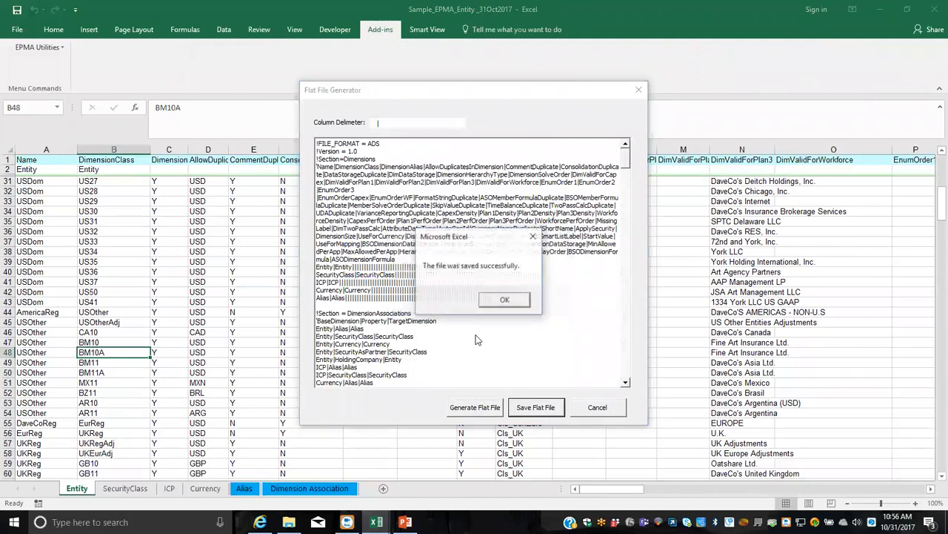
click(515, 305)
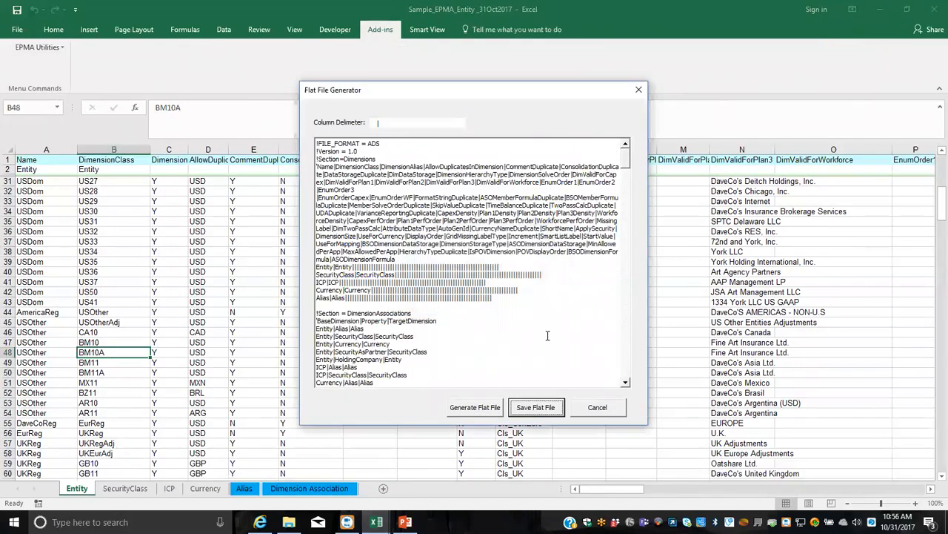
click(599, 409)
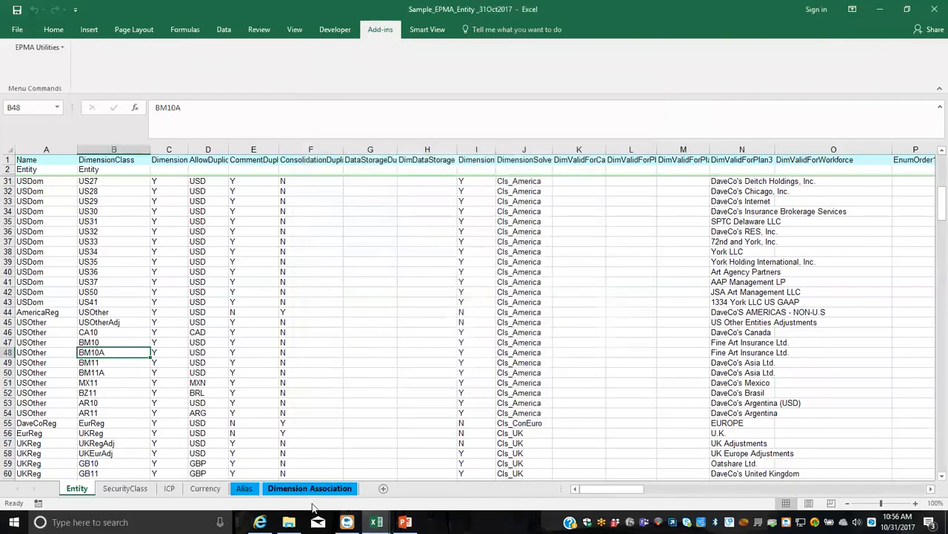
- Switch to Oracle EPM Workspace, expand USOther in the Entity dimension and view the properties of members CA10, MX11 and BM10
click(259, 522)
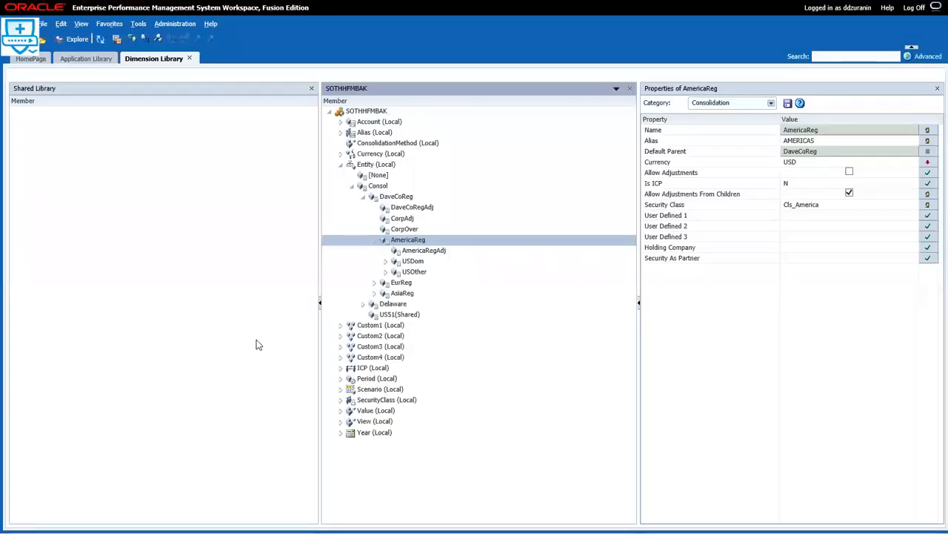
click(385, 272)
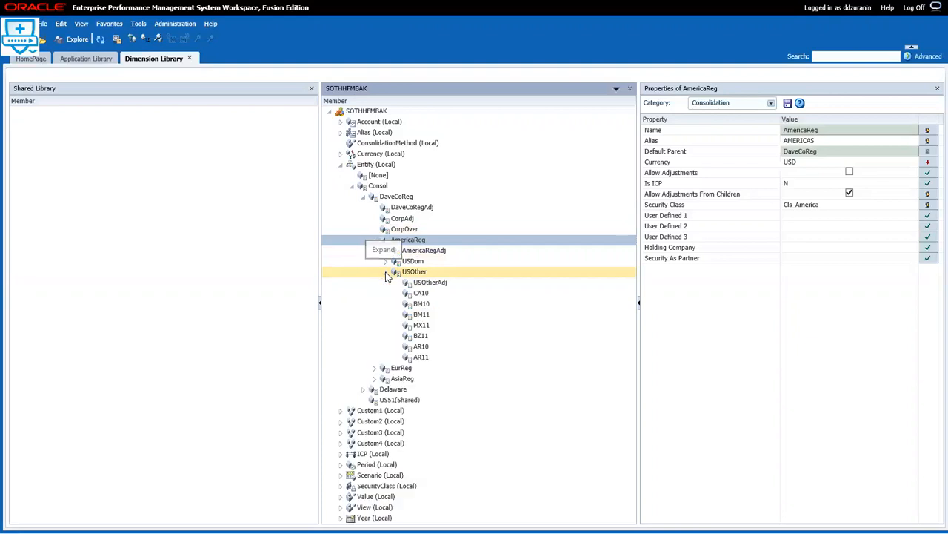
click(431, 294)
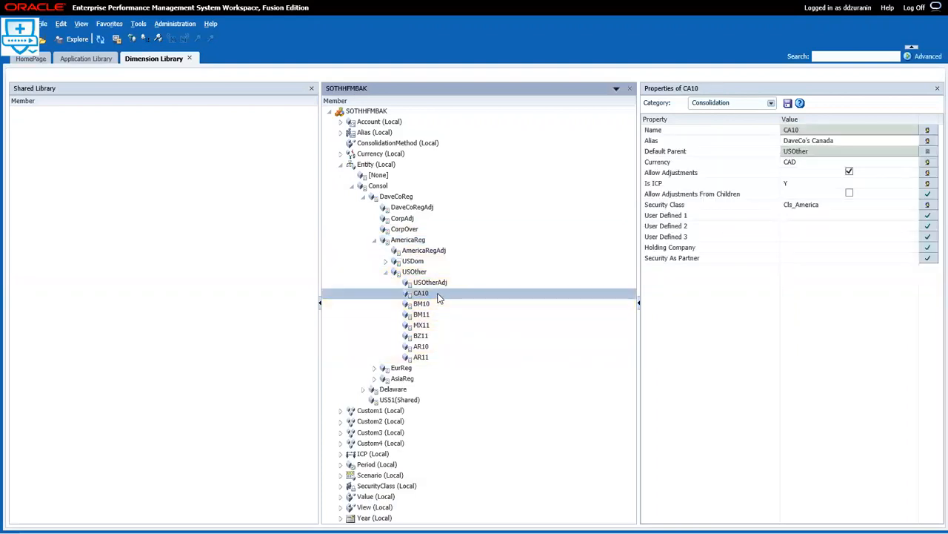
click(432, 326)
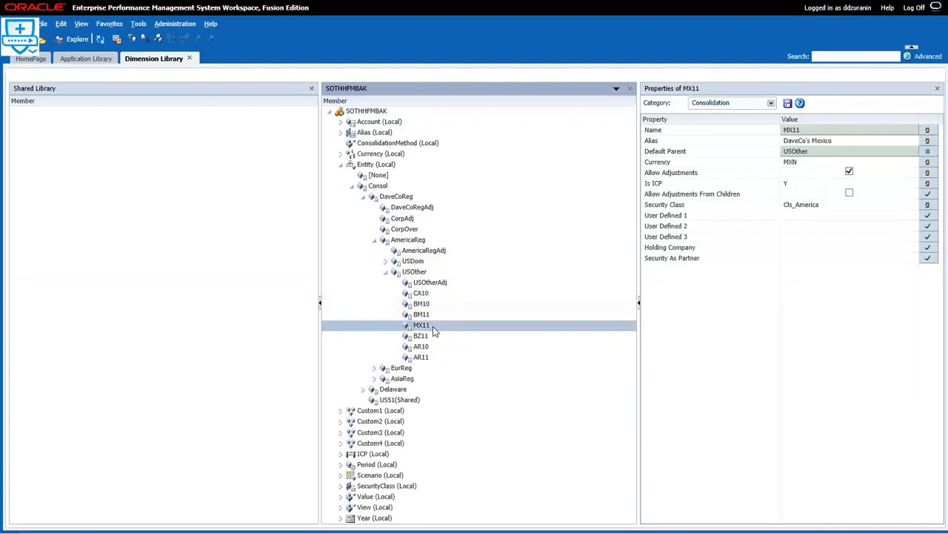
click(430, 305)
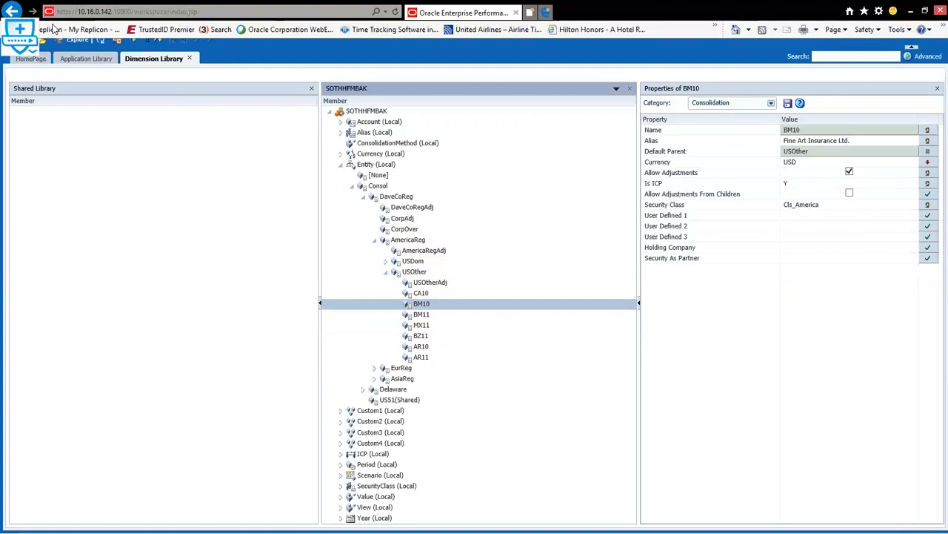
- Start a dimension import and select the Entity_DaveCo import profile
click(40, 24)
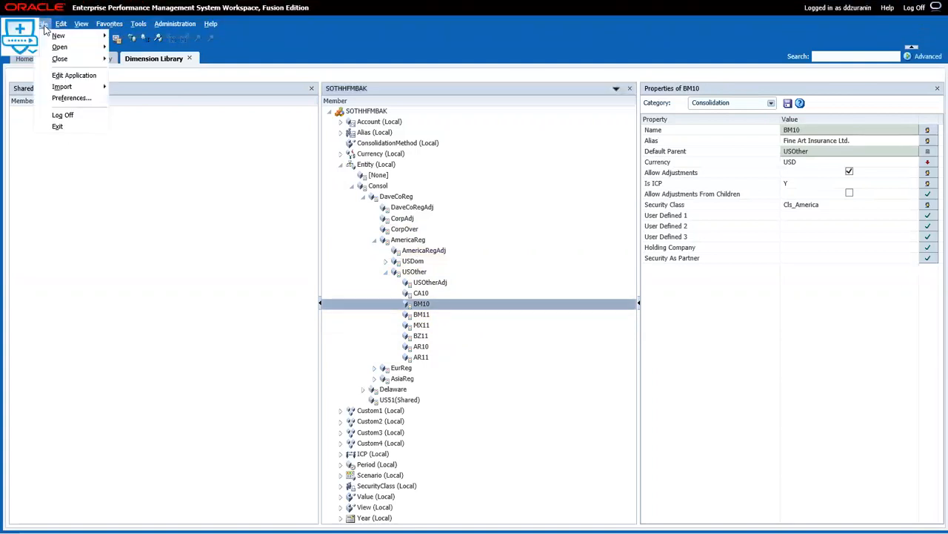
mouse_move(61, 88)
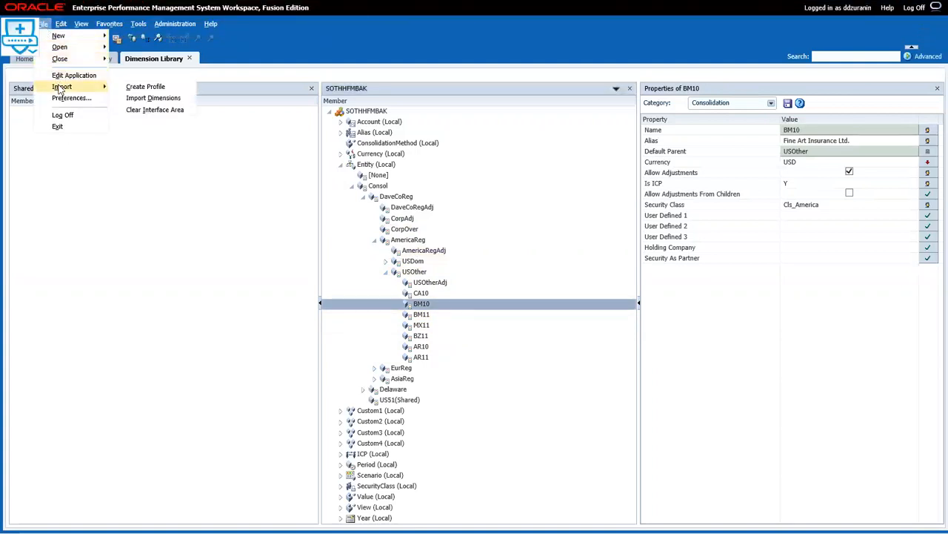
click(148, 98)
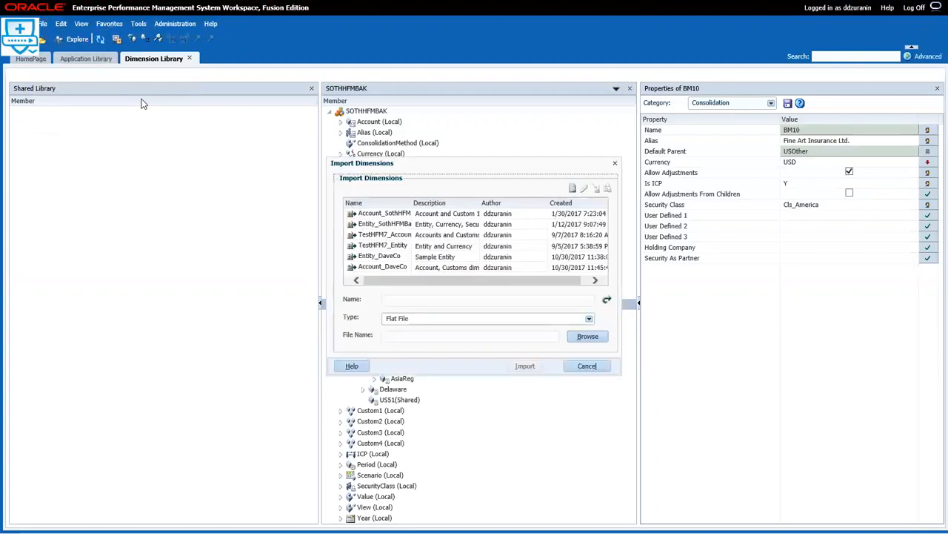
click(393, 257)
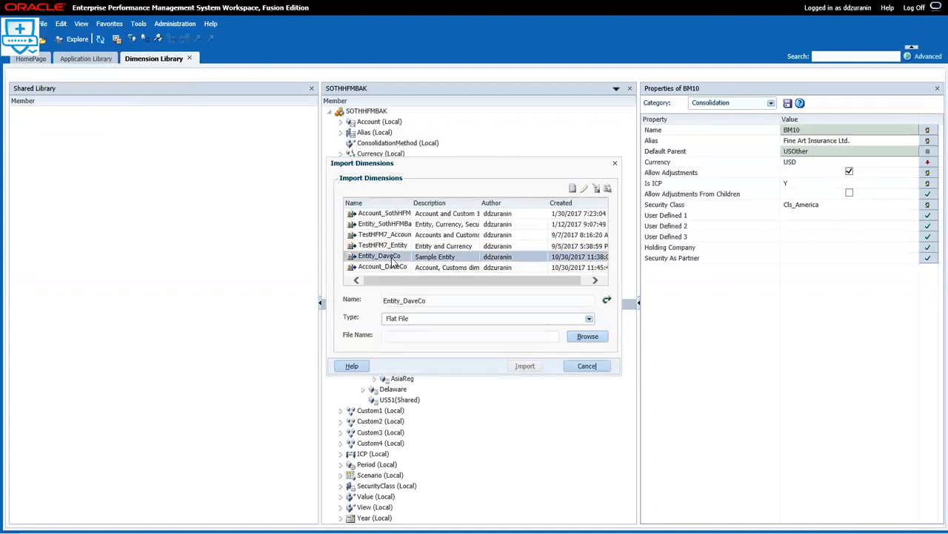
- Upload Entity_31Oct2017.ads from the DaveCo folder as the flat file for the Entity_DaveCo import
click(589, 337)
click(483, 270)
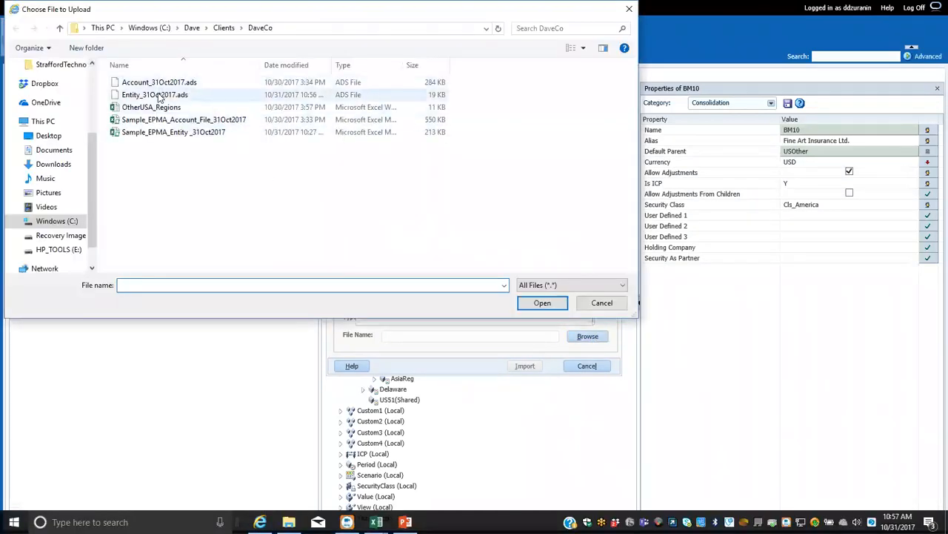
click(159, 94)
click(563, 304)
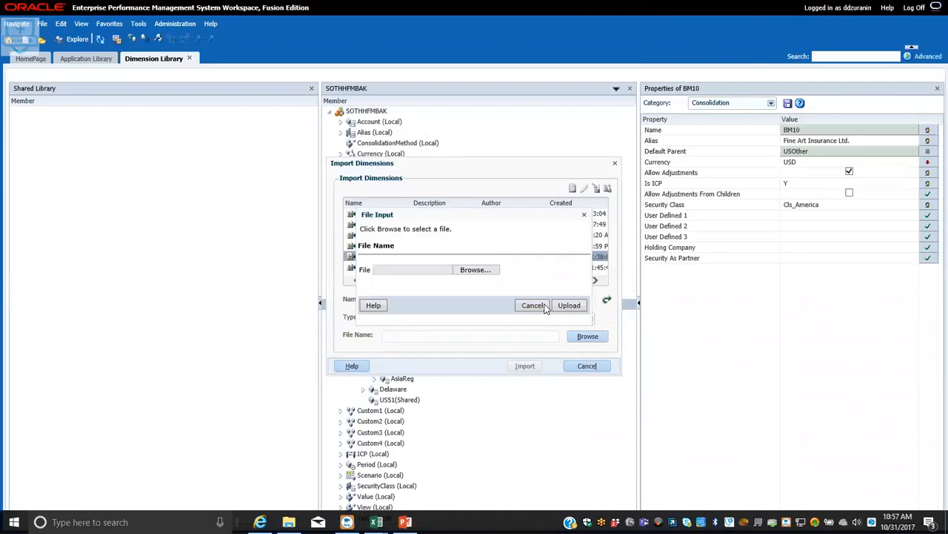
click(571, 308)
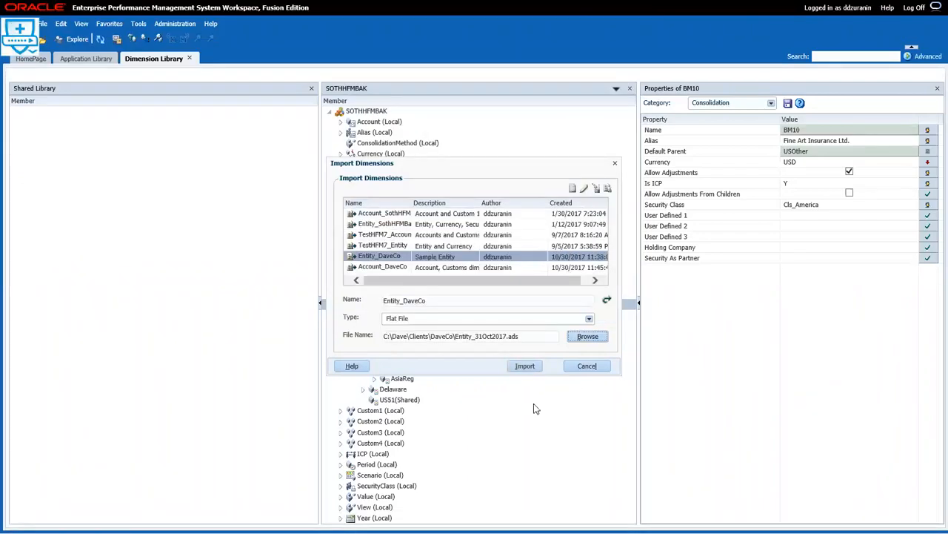
- Run the Entity_DaveCo dimension import and open its job in the Job Console
click(526, 365)
click(489, 284)
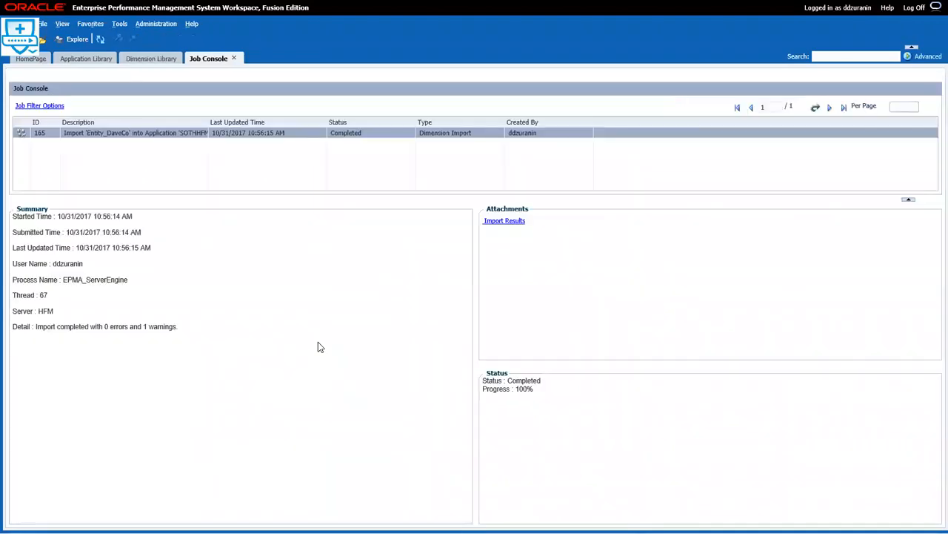
- Open the import results of the Entity_DaveCo job, examine the details of the Process Hierarchy Section warning, and close the results
click(505, 223)
double_click(505, 222)
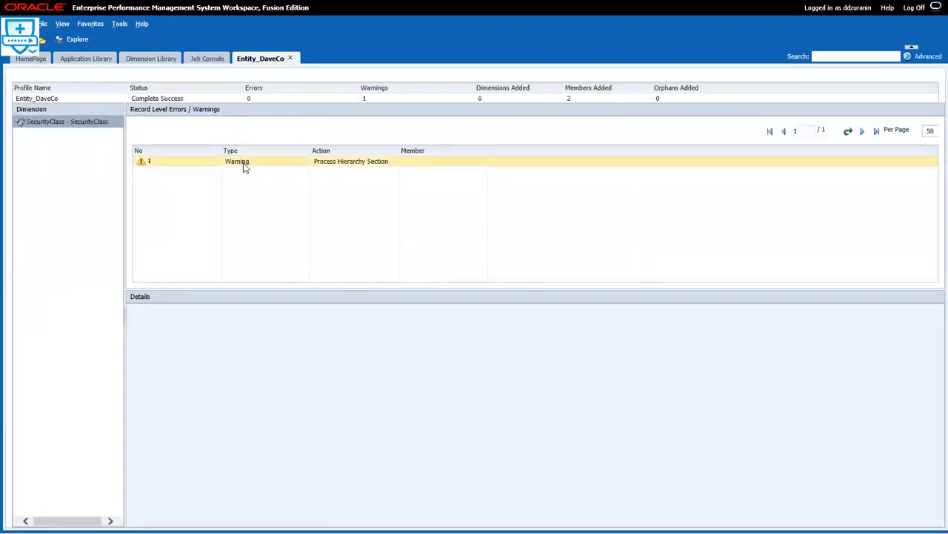
click(243, 163)
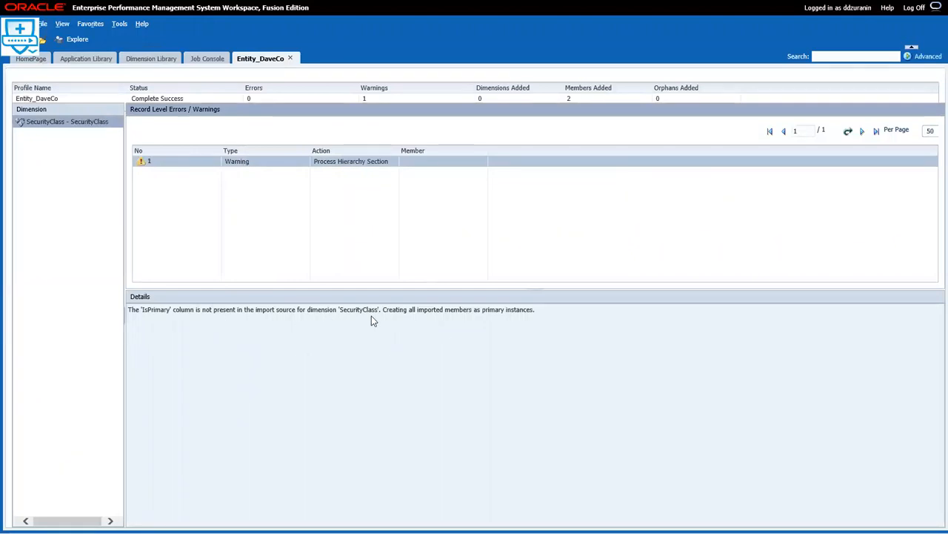
click(291, 58)
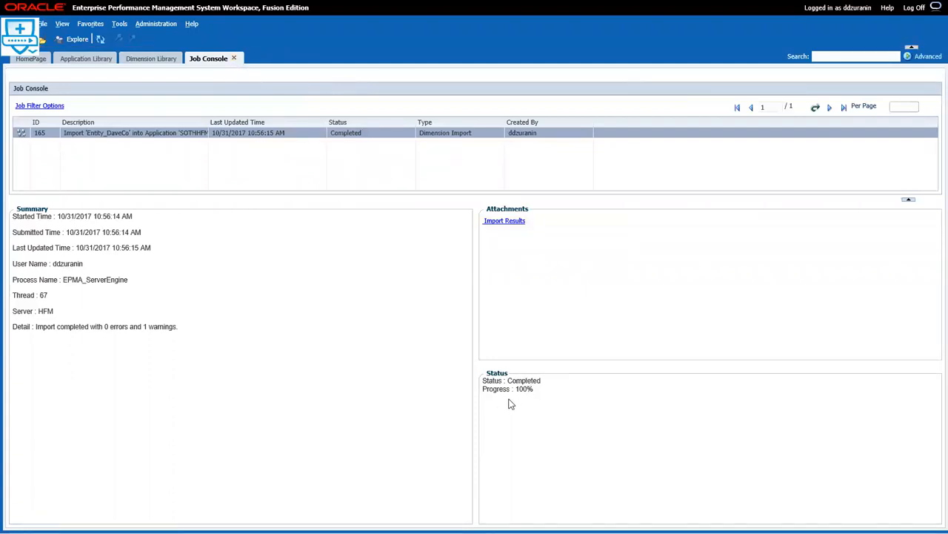
- Close the Job Console and view the properties of the imported members BM10A and BM11A under USOther in the Dimension Library
click(233, 58)
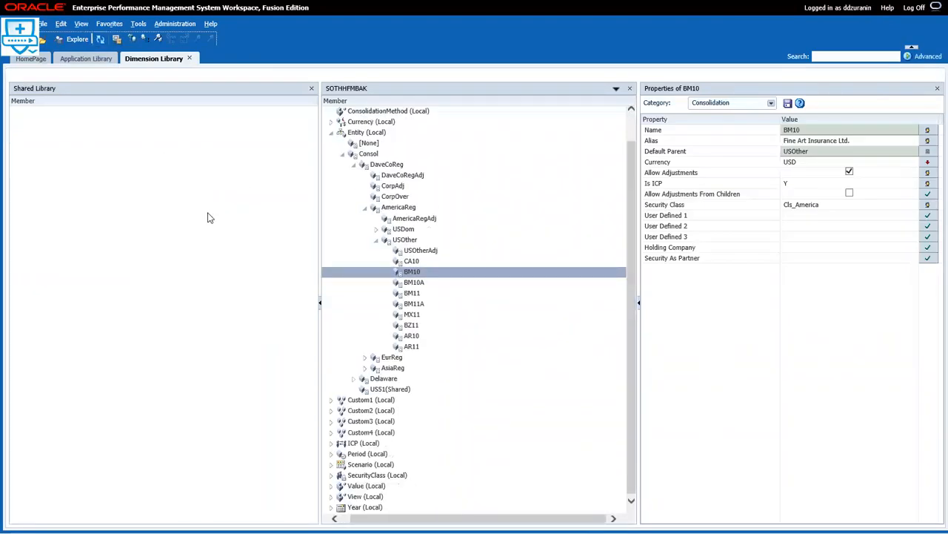
click(427, 283)
click(430, 310)
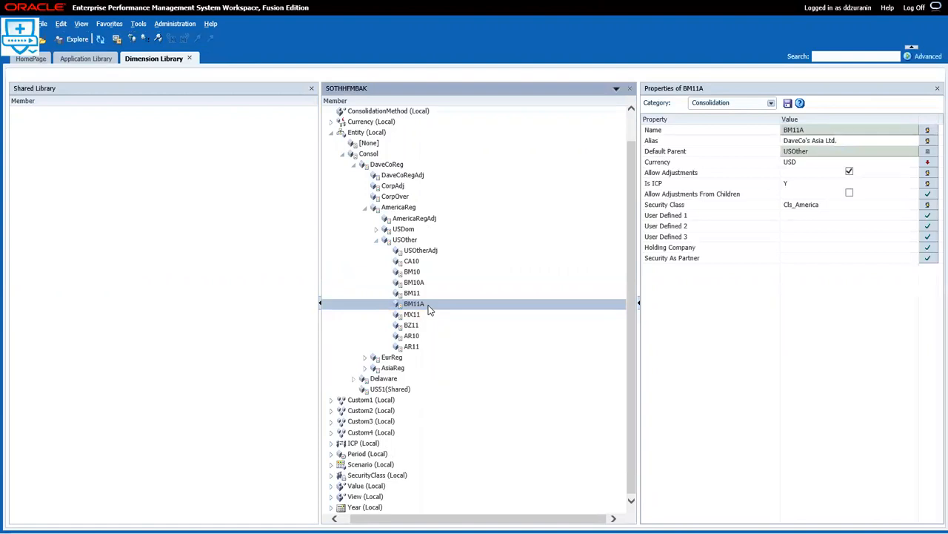